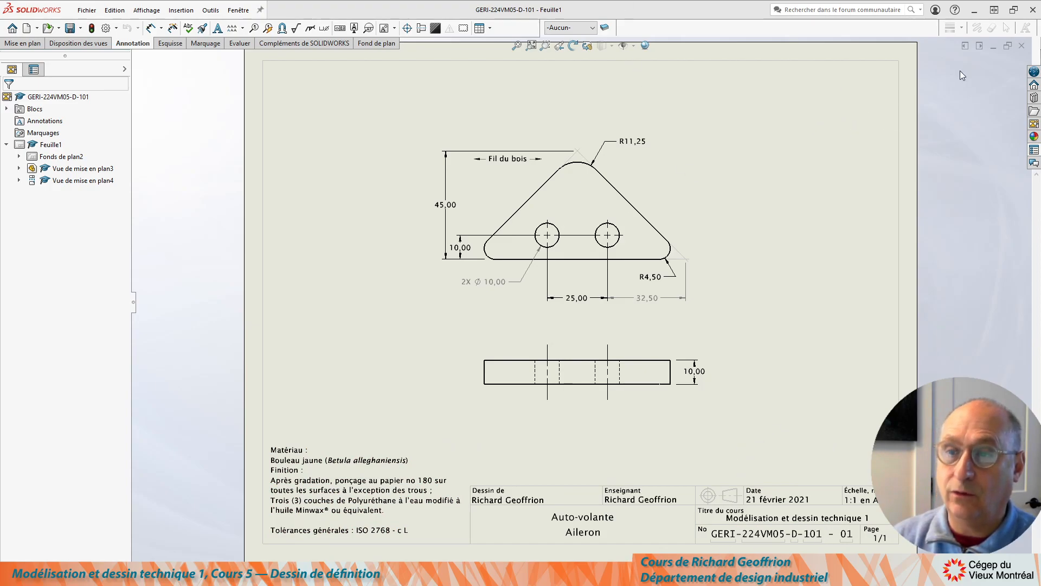
- Close the finished drawing and maximize the window of the triangular fin part
left_click(1022, 45)
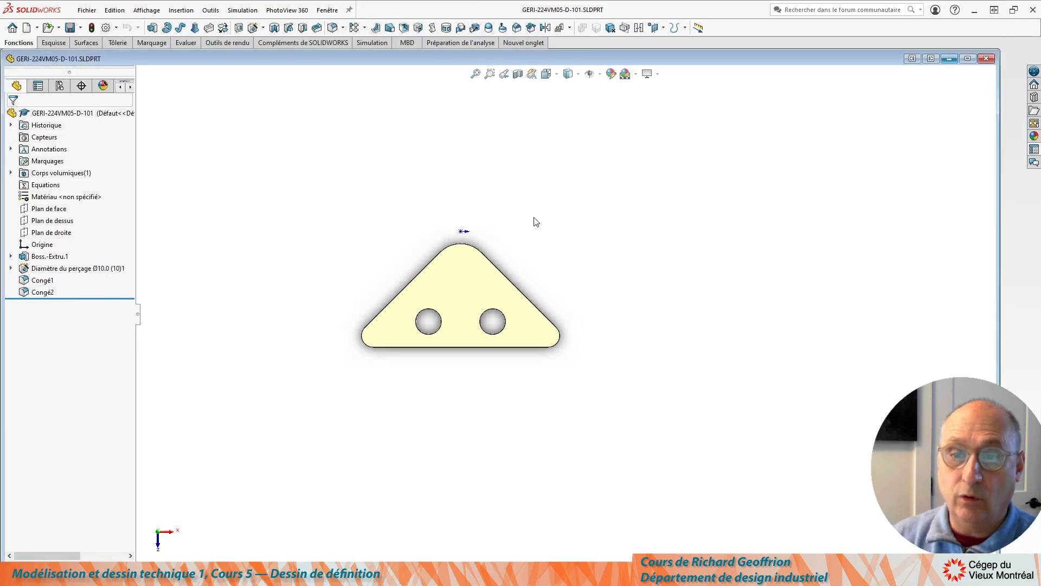
left_click(967, 59)
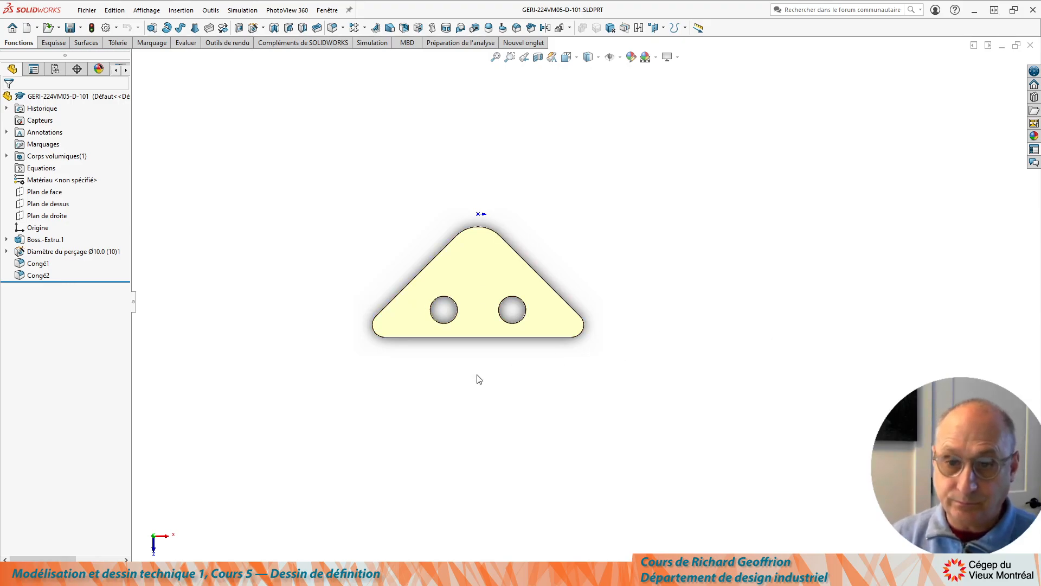
middle_click_drag(404, 363, 333, 279)
scroll(333, 280, "up", 1)
- Create a new drawing document from the "Format A mm" template
key("ctrl+n")
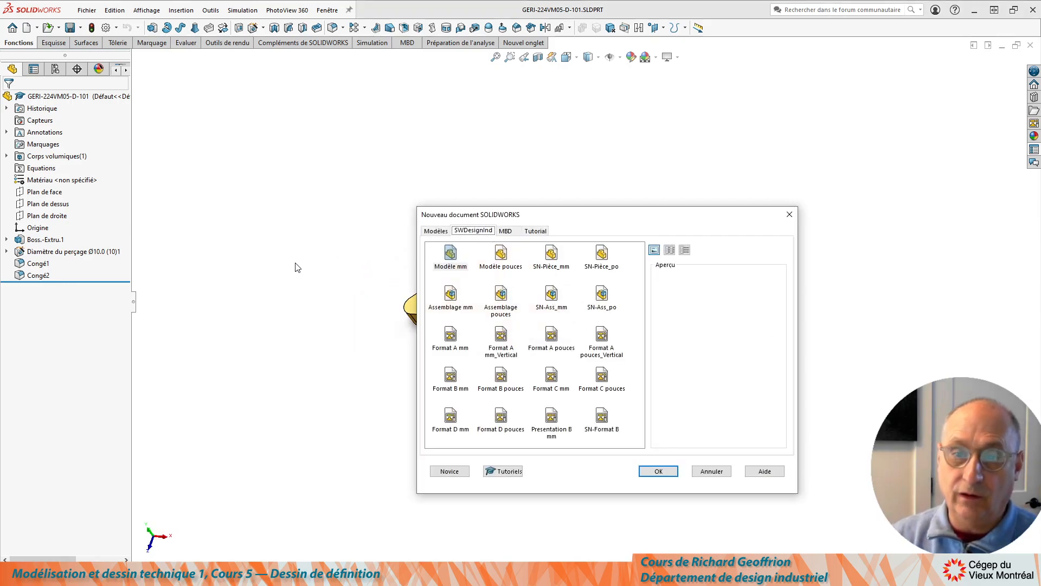
left_click(450, 335)
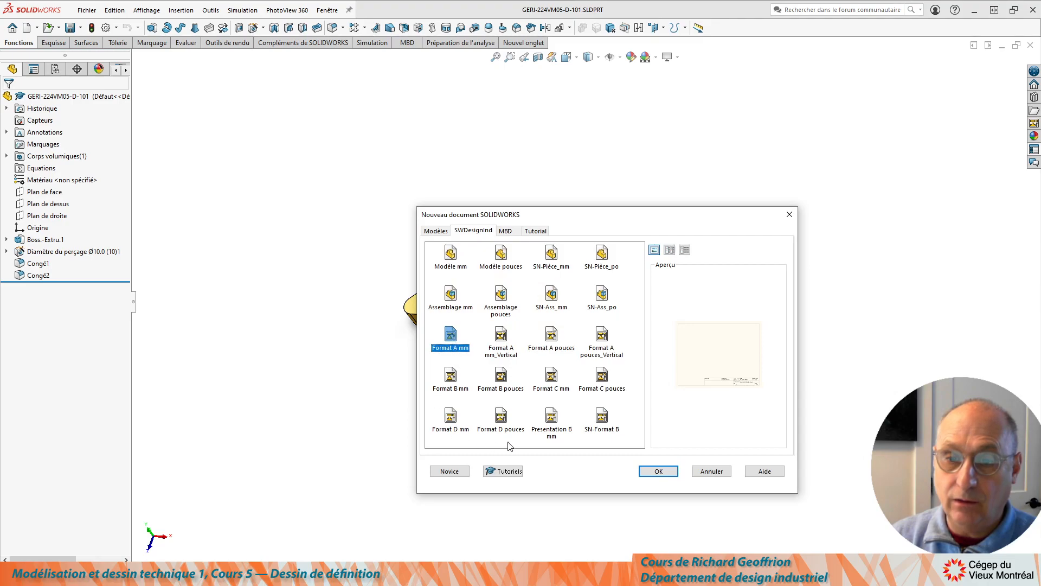
left_click(658, 470)
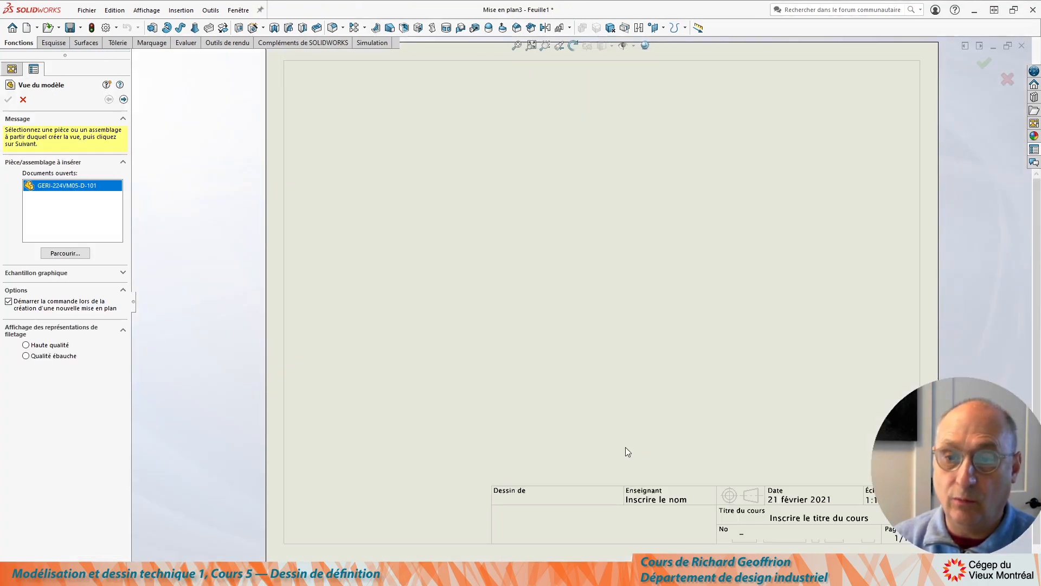
- Place the top view of part GERI-224VM05-D-101 in the sheet's upper half and project a second view directly below it
double_click(49, 186)
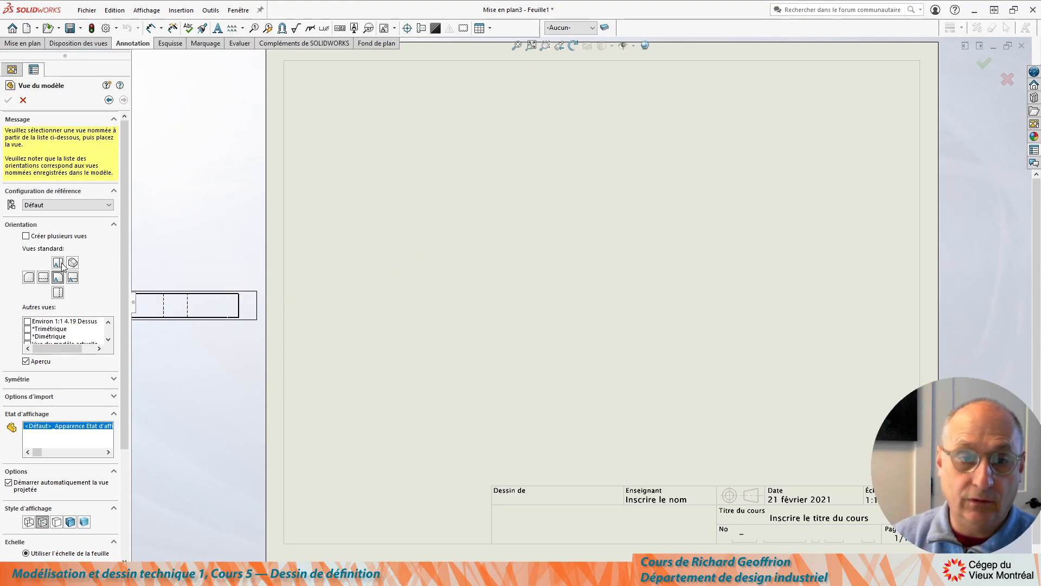
left_click(58, 263)
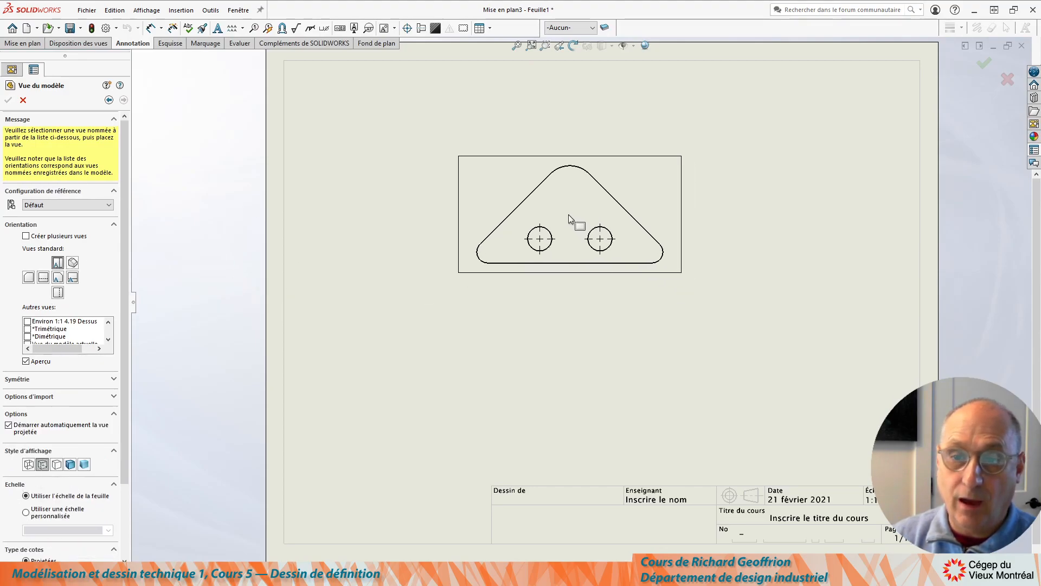
left_click(554, 218)
left_click(554, 353)
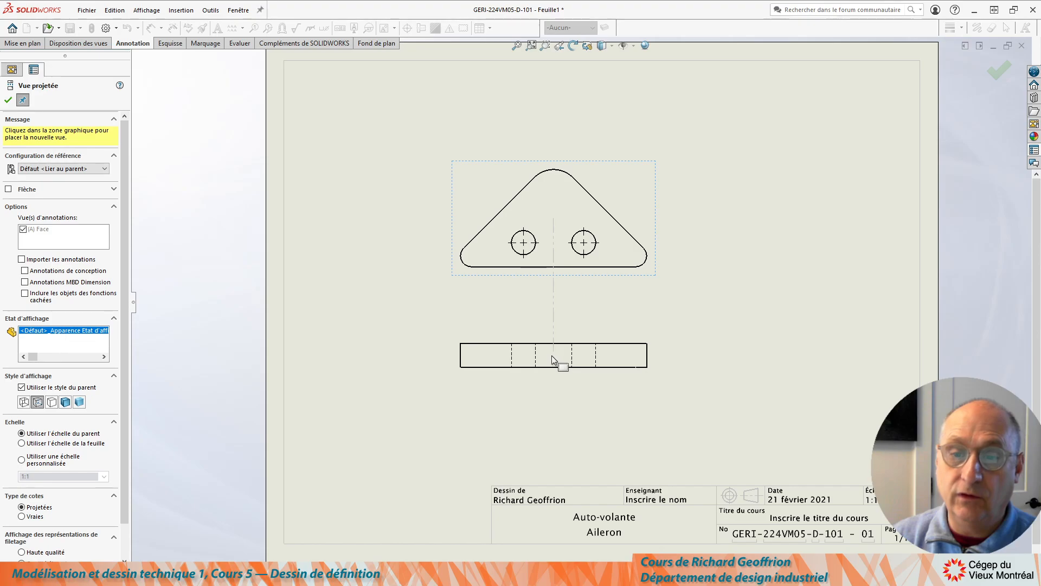
left_click(9, 100)
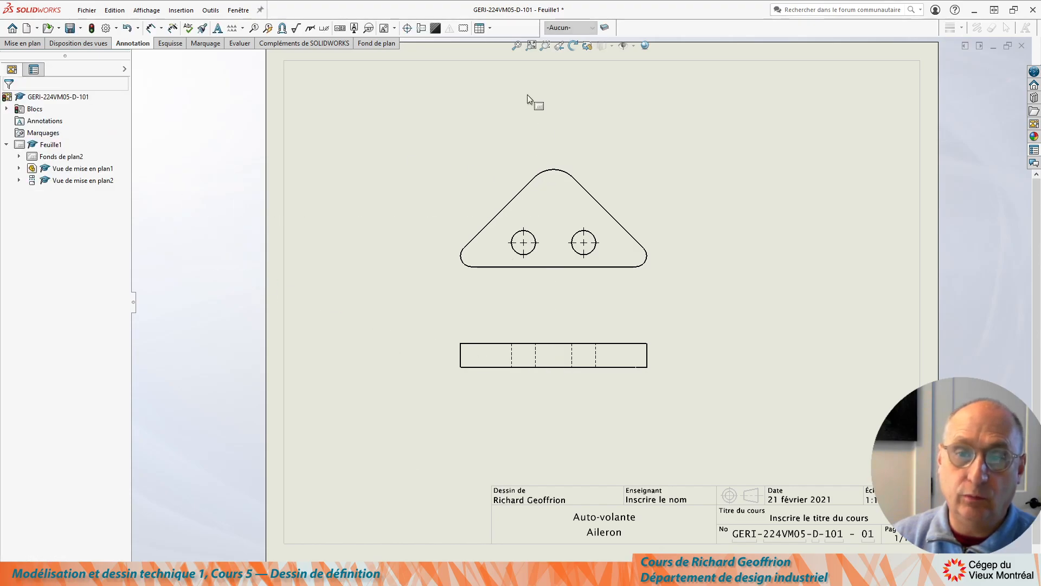
- Insert centrelines automatically for the two holes in the lower projected view
left_click(500, 336)
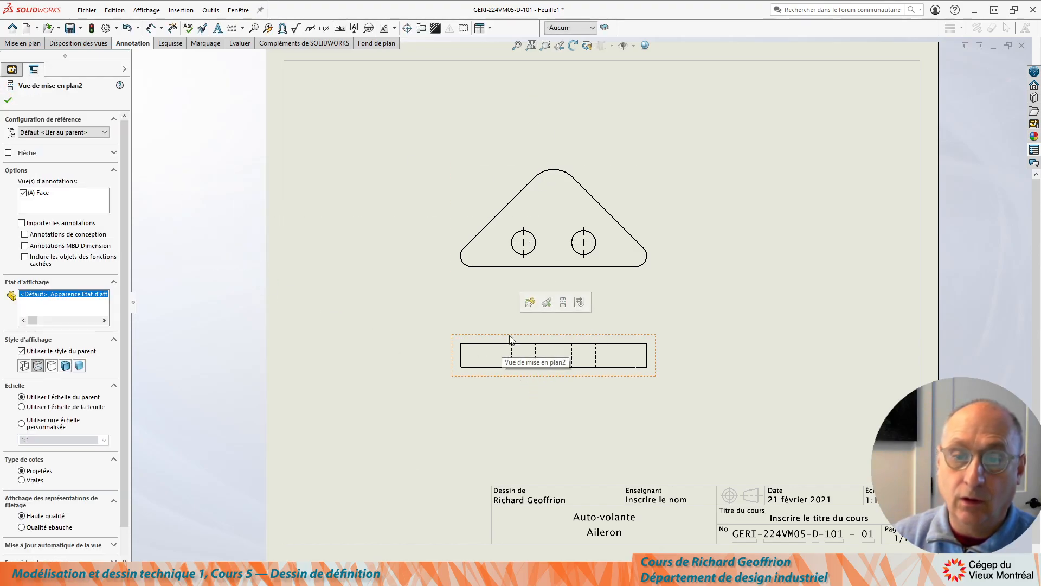
left_click(423, 30)
left_click(59, 224)
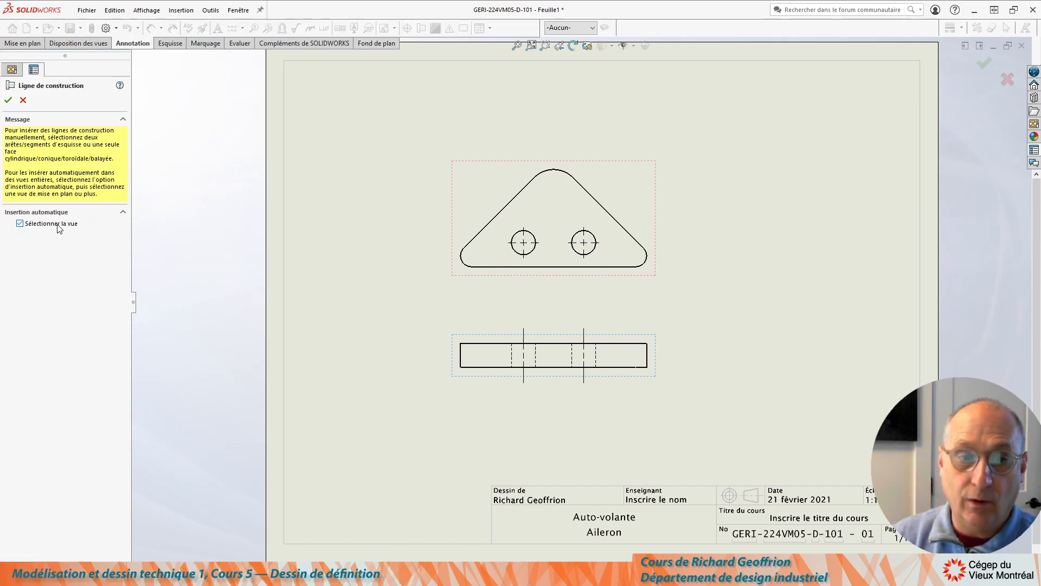
left_click(9, 101)
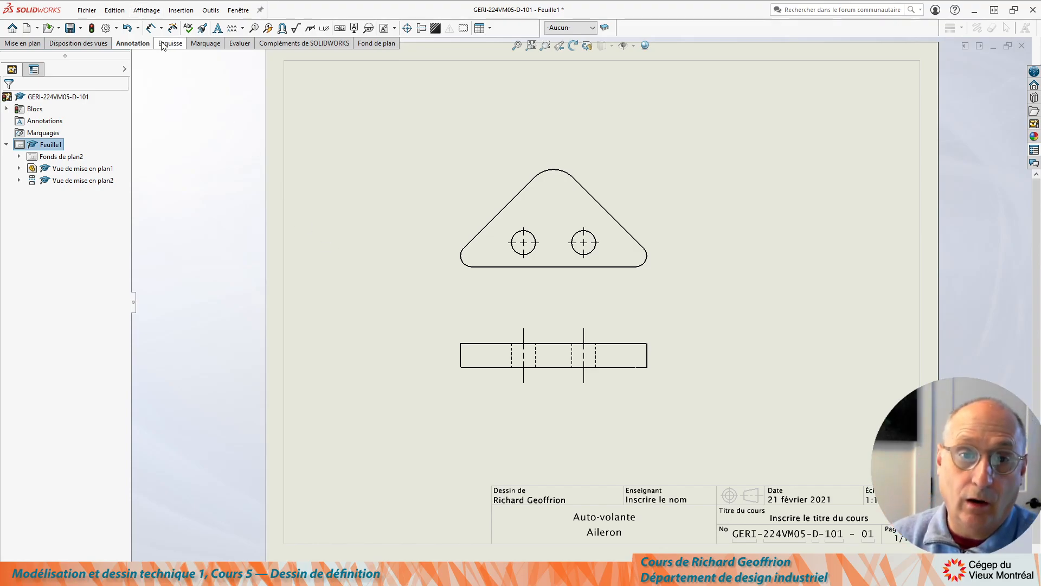
- Import the dimensions of the entire model, including Hole Wizard locations, into all drawing views
left_click(172, 27)
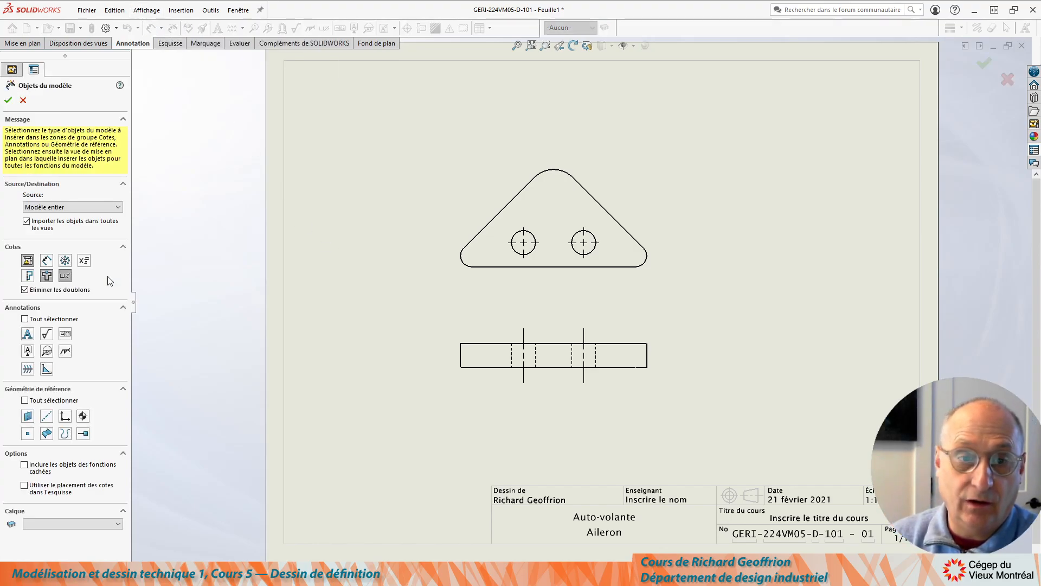
left_click(48, 277)
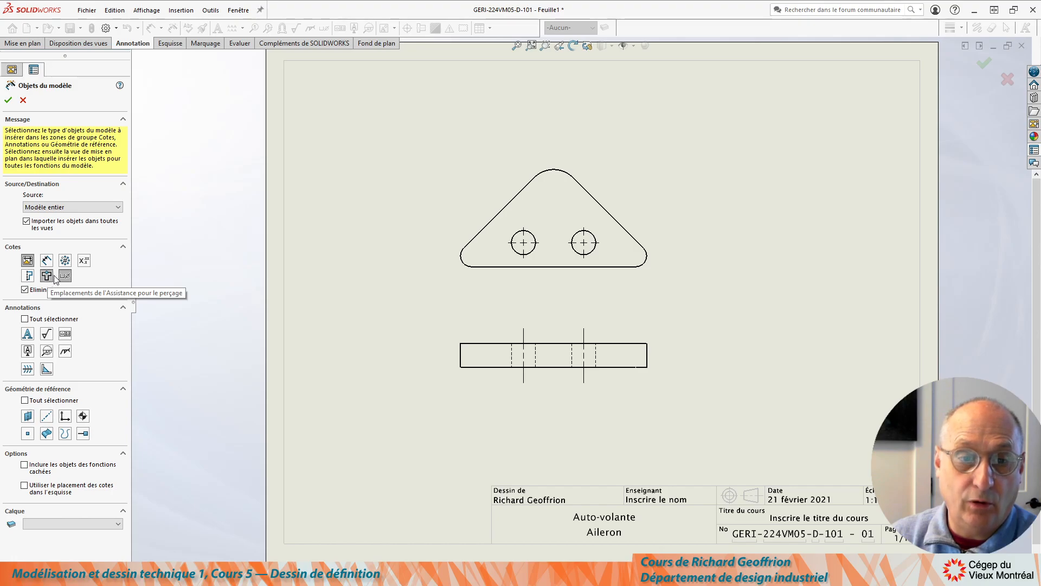
left_click(7, 101)
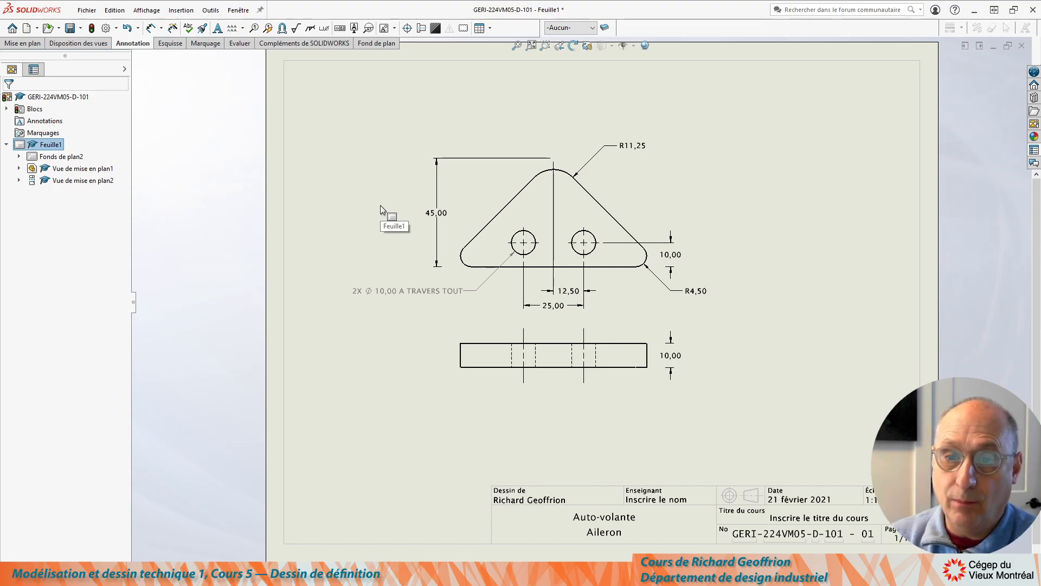
- Remove the "A TRAVERS TOUT" variable <hw-thru> from the hole callout, keeping the instance count and diameter
scroll(539, 263, "up", 2)
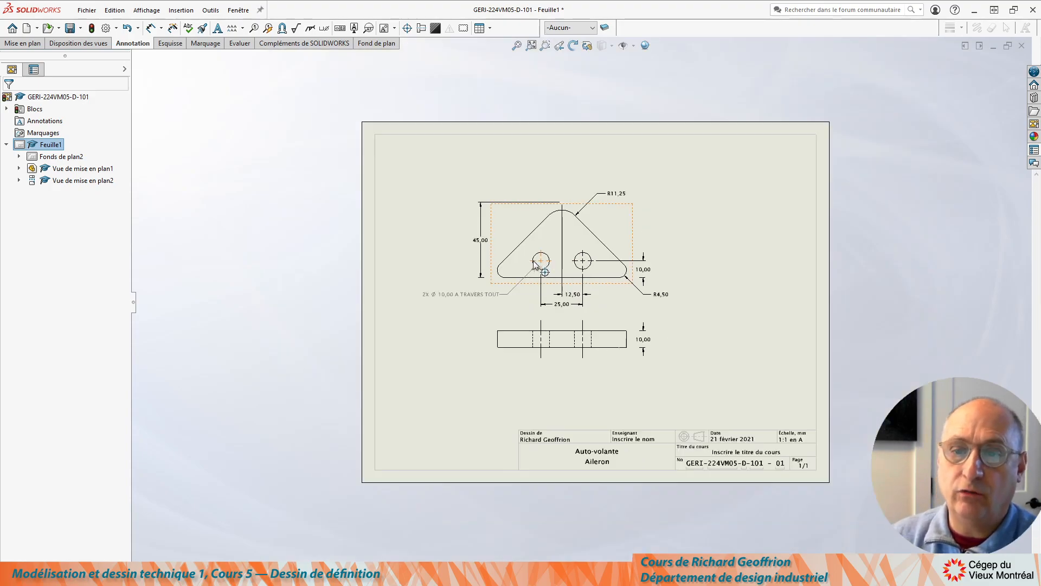
scroll(545, 271, "down", 2)
scroll(547, 275, "down", 2)
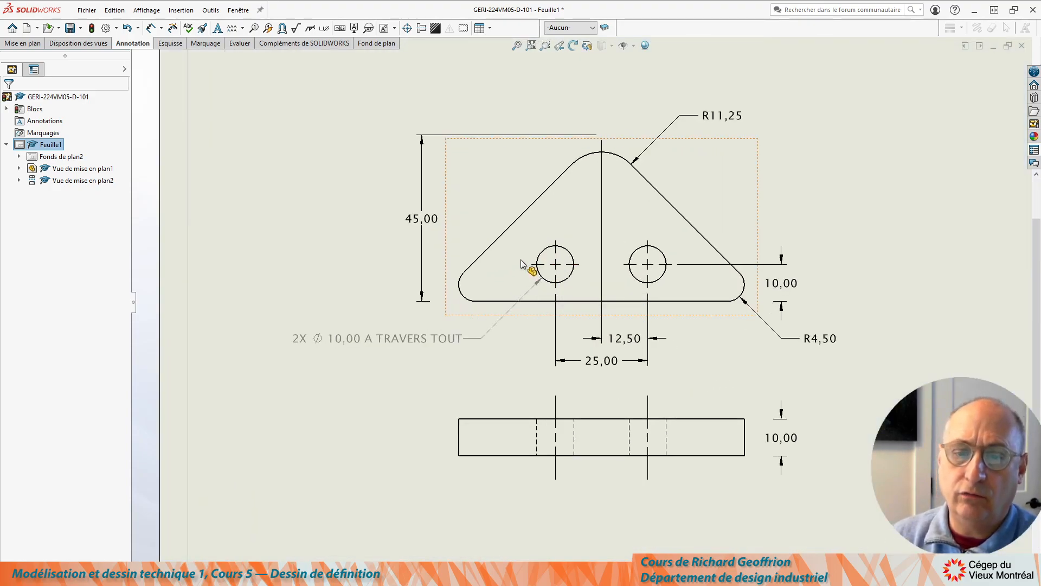
left_click(400, 338)
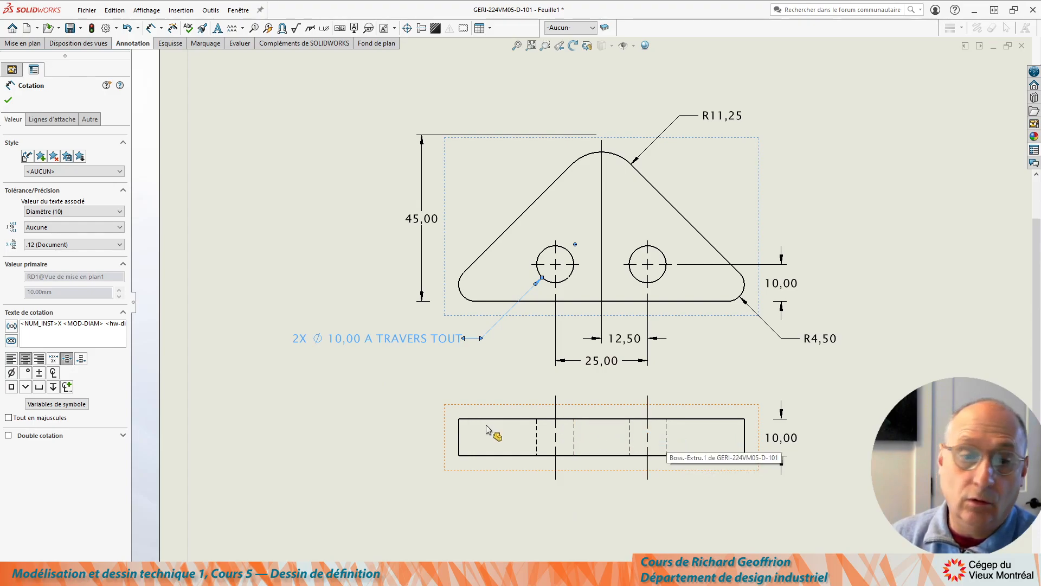
left_click_drag(102, 324, 21, 324)
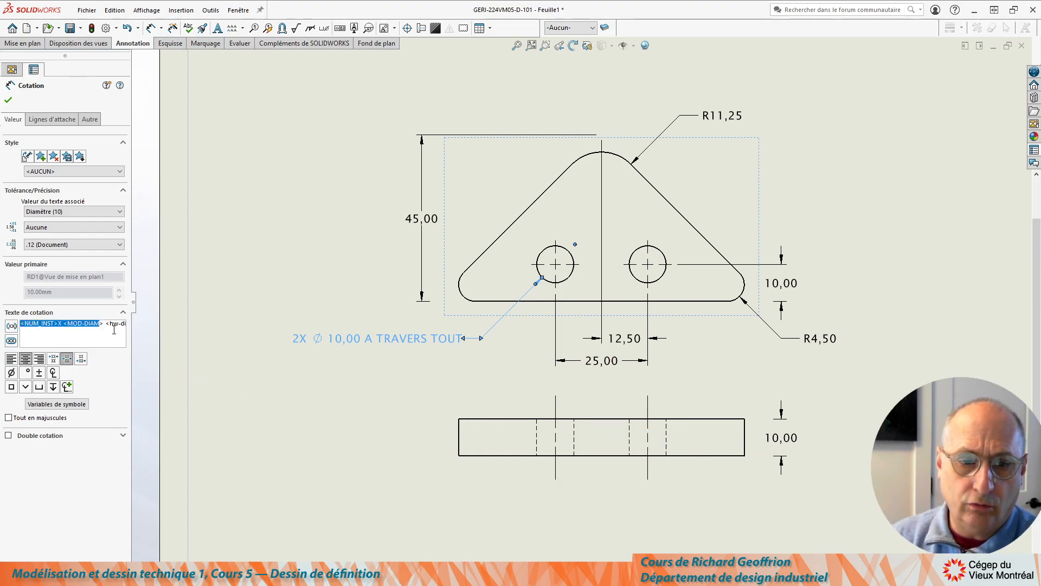
left_click_drag(114, 326, 148, 325)
key("Right")
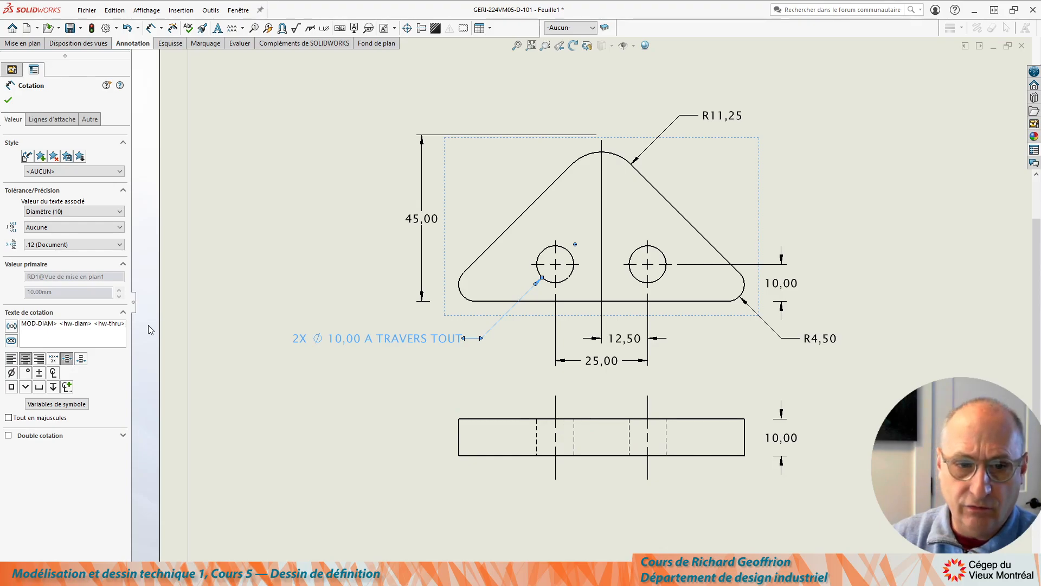
key("BackSpace")
key("BackSpace")
key("BackSpace")
key("BackSpace")
key("BackSpace")
key("BackSpace")
key("BackSpace")
key("BackSpace")
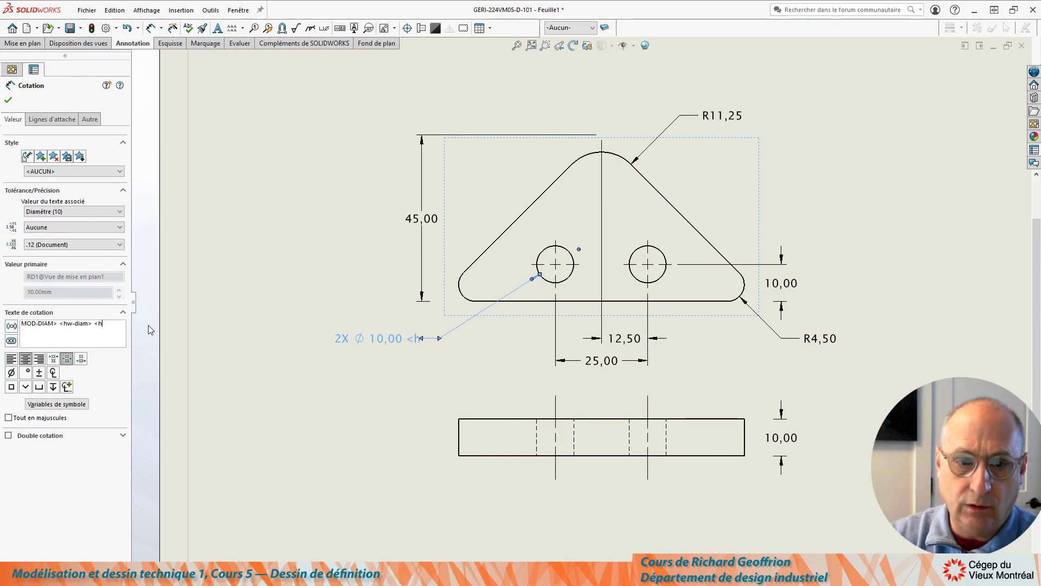
key("BackSpace")
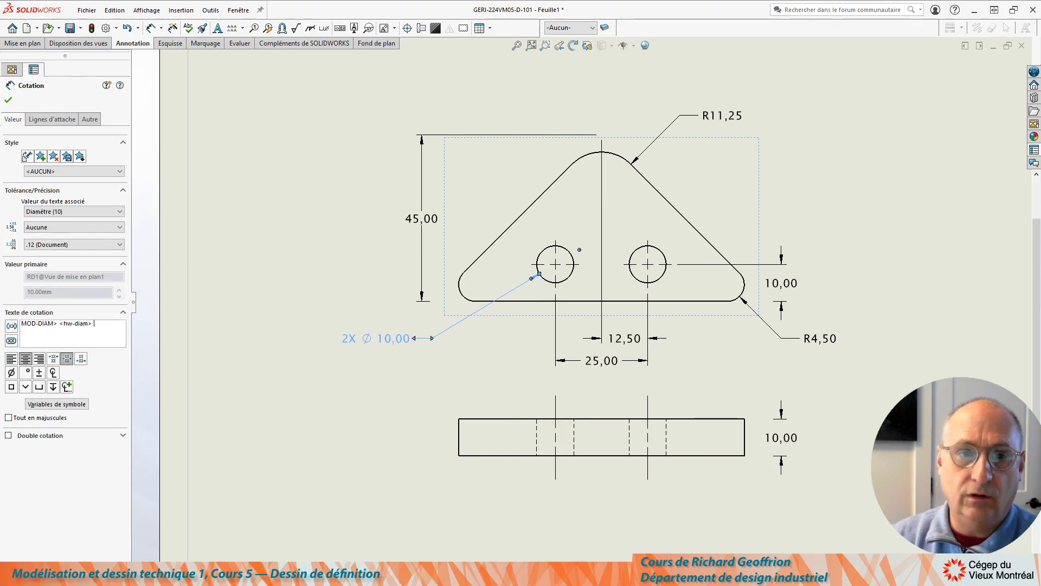
key("Escape")
- Move the 2X Ø 10,00 callout closer to the left hole and nudge the 25,00 hole-spacing dimension
left_click_drag(400, 340, 461, 339)
left_click(261, 404)
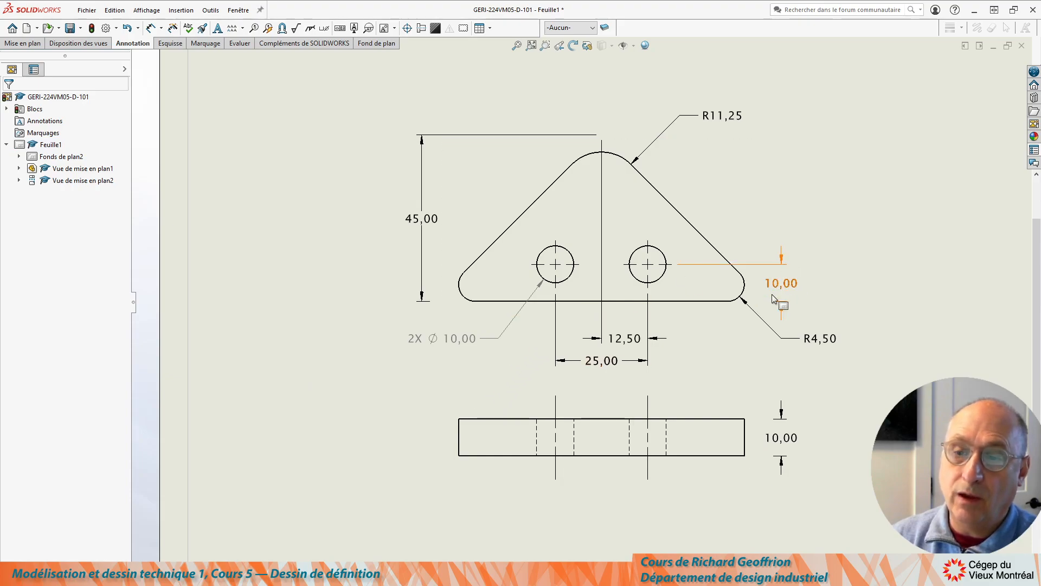
left_click(607, 365)
mouse_move(607, 366)
left_mouse_down()
mouse_move(611, 387)
mouse_move(608, 367)
left_mouse_up()
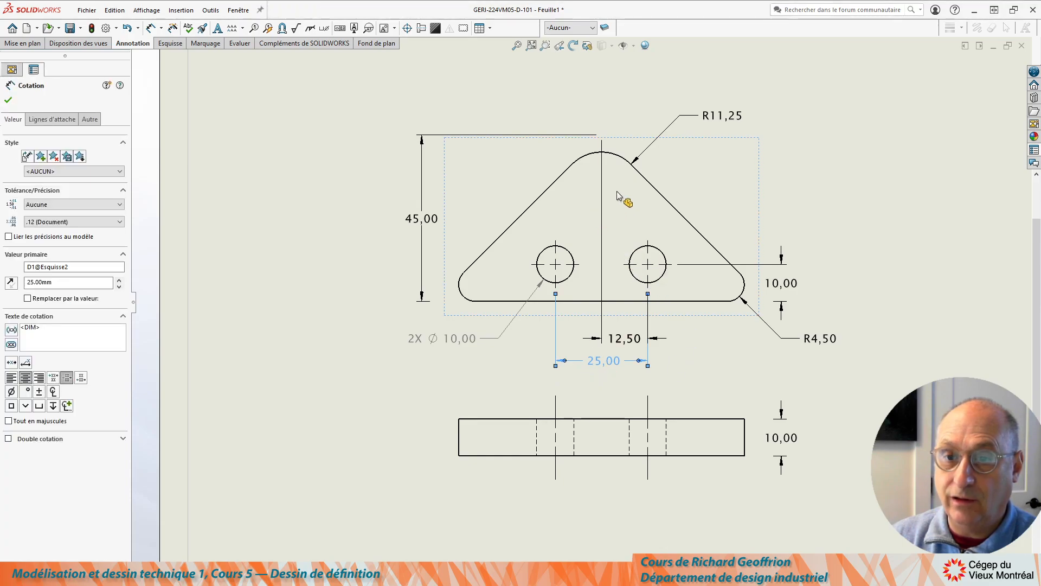
- Shorten the central extension line of the 12,50 dimension so it starts below the part's bottom edge
left_click(602, 160)
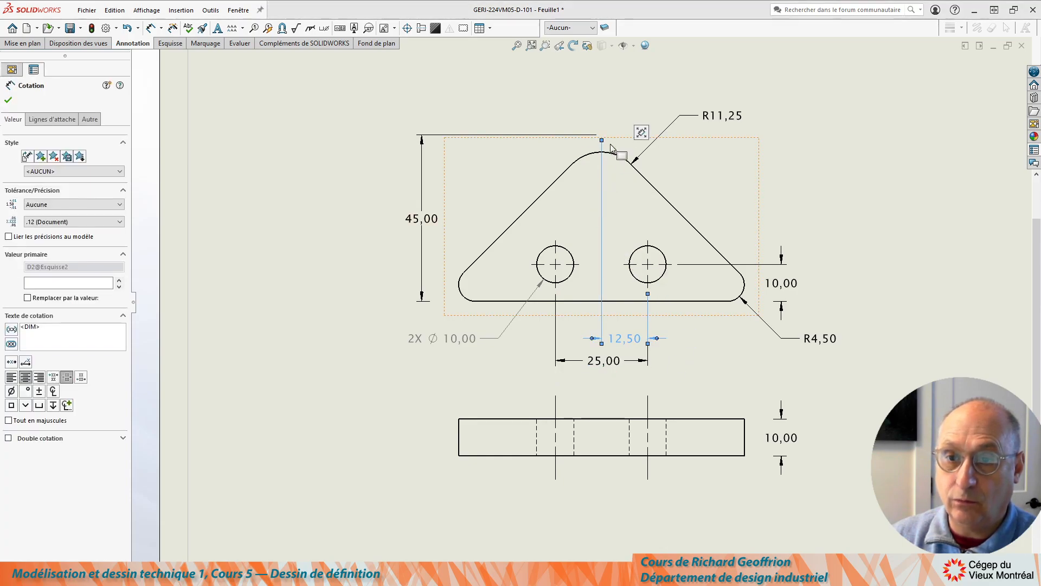
left_click_drag(602, 140, 602, 322)
left_click(744, 359)
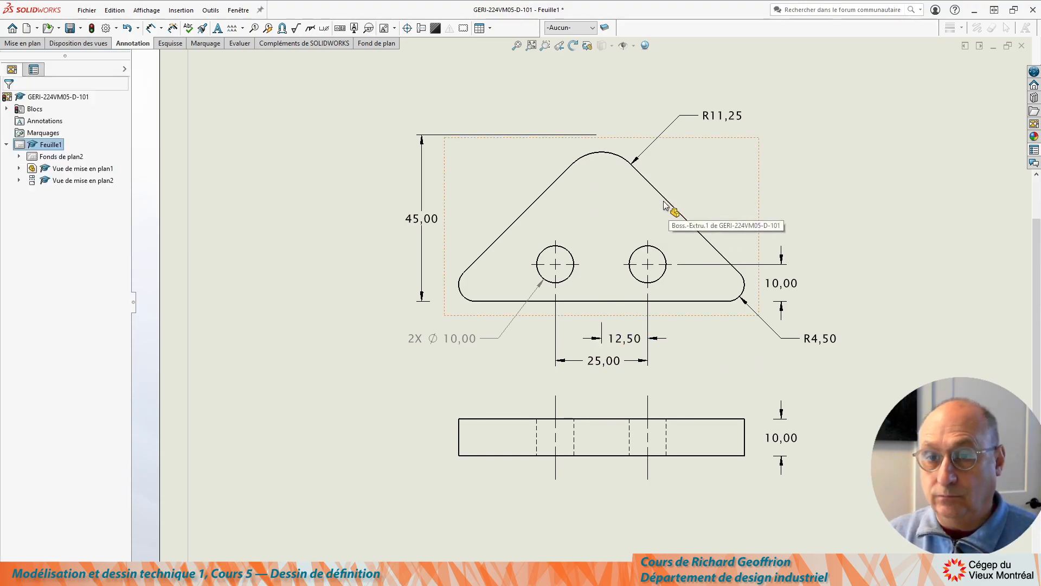
- Try to insert a centreline from the two preselected slanted edges of the upper view
left_click(668, 199)
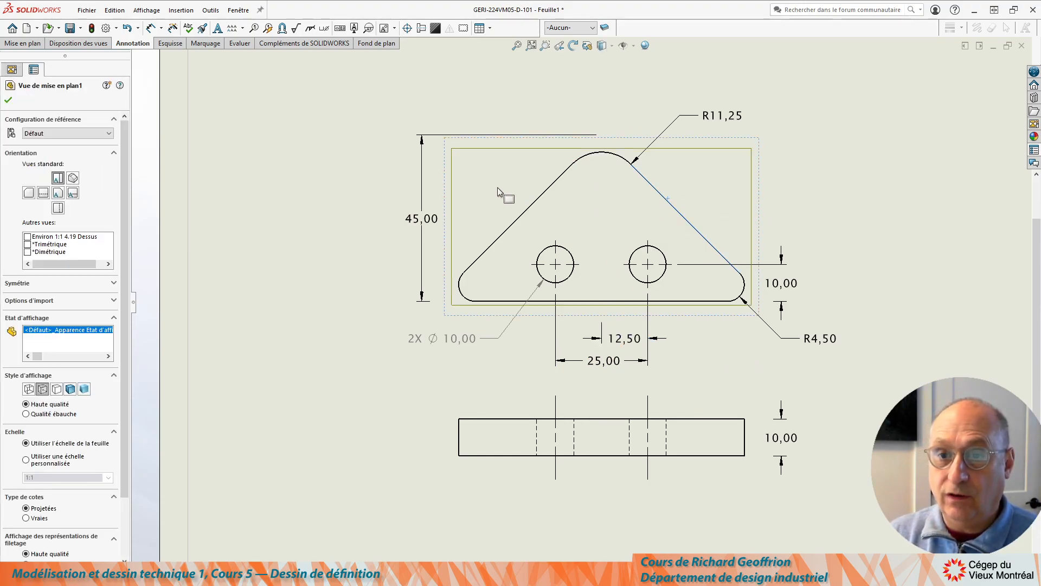
left_click(541, 198, "ctrl")
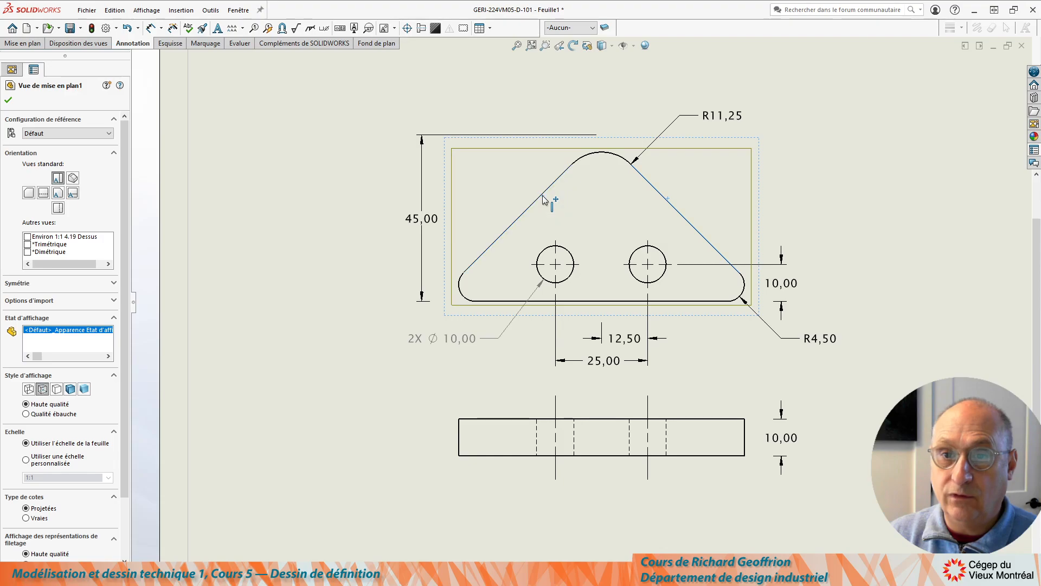
left_click(421, 29)
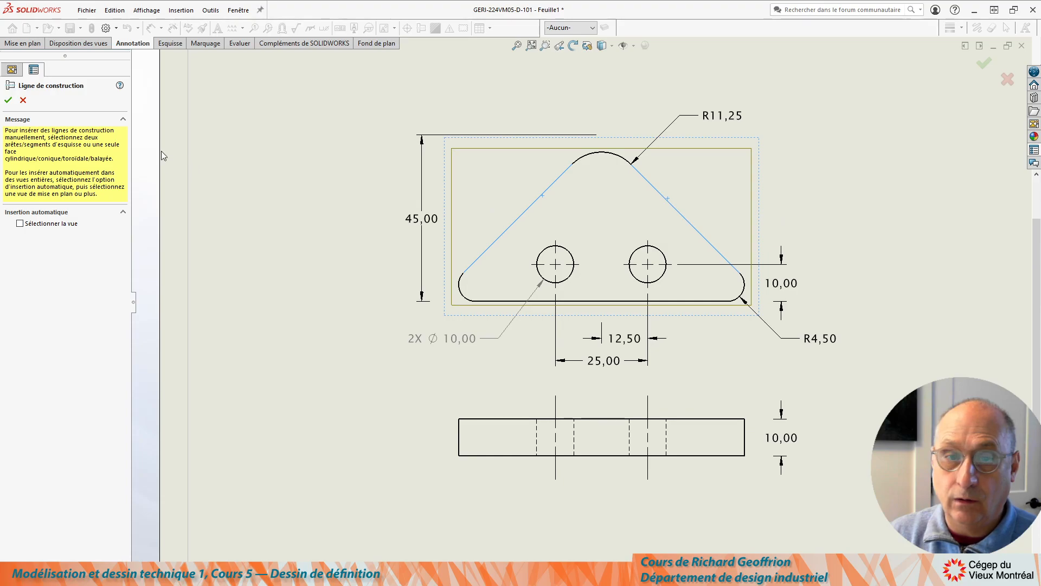
left_click(8, 101)
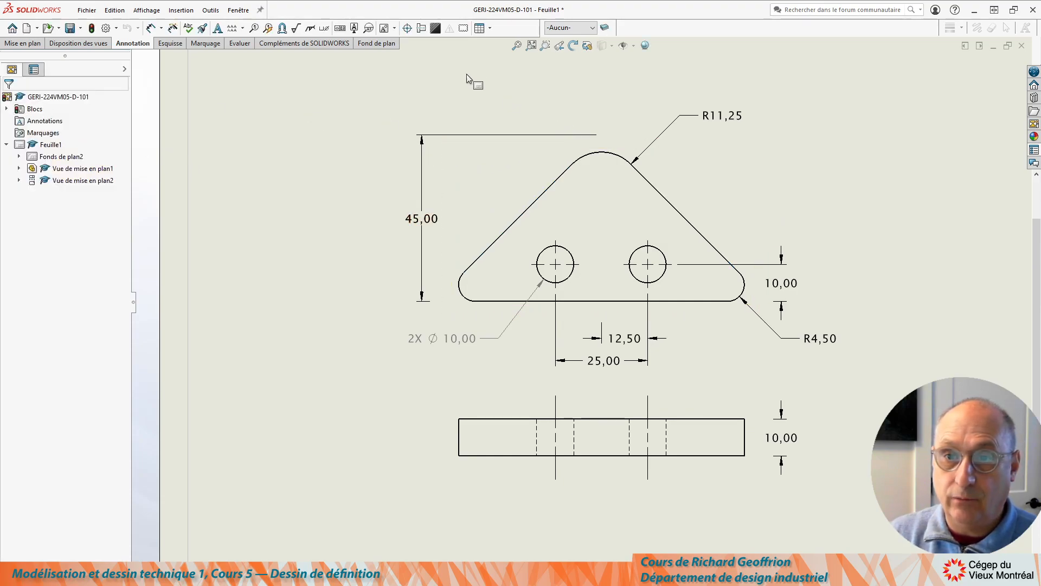
- Insert a centreline between the two slanted edges of the upper view and extend it down to the 12,50 dimension's extension line
left_click(421, 27)
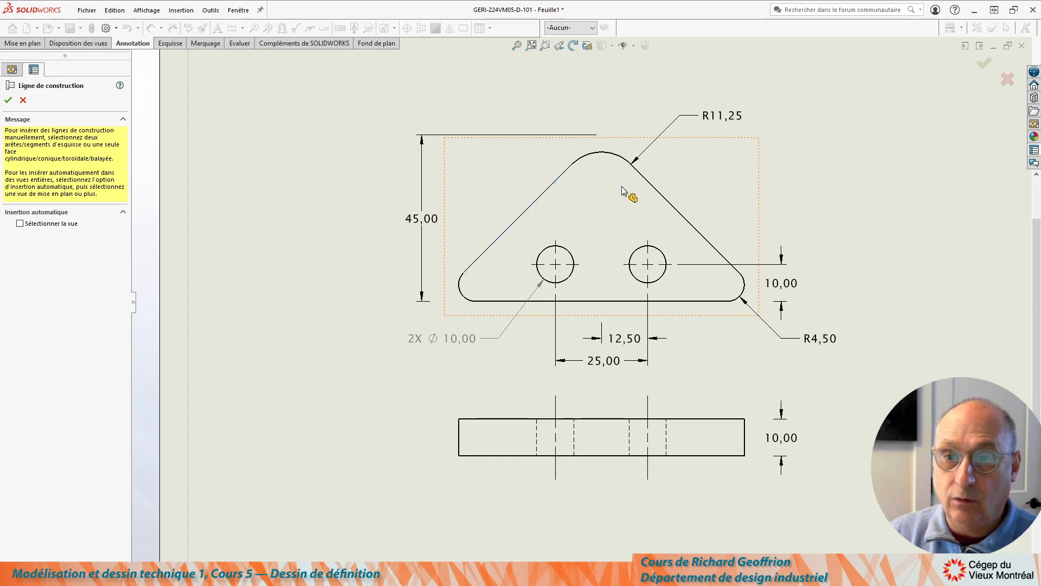
left_click(657, 190)
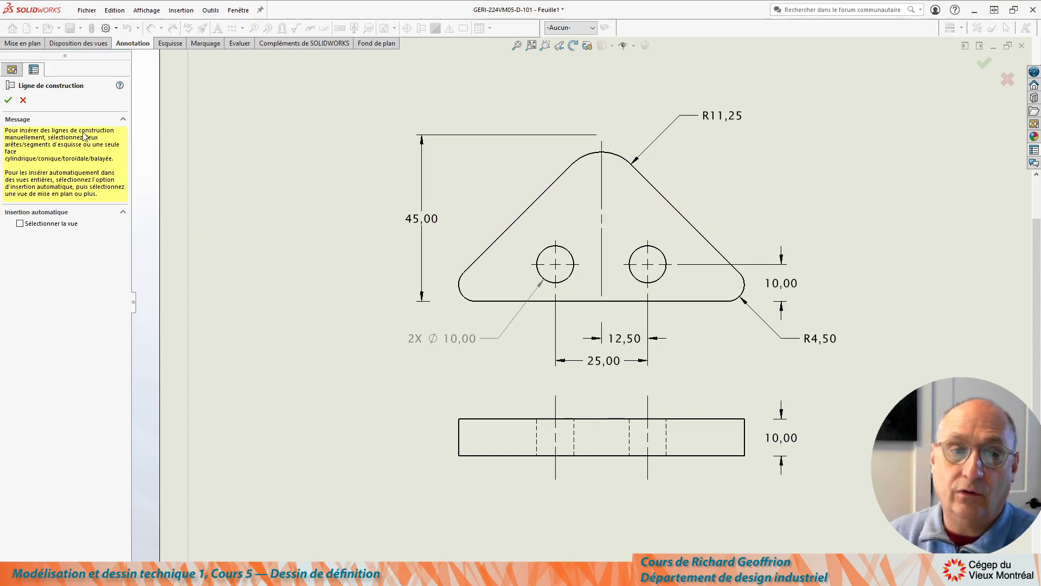
left_click(8, 102)
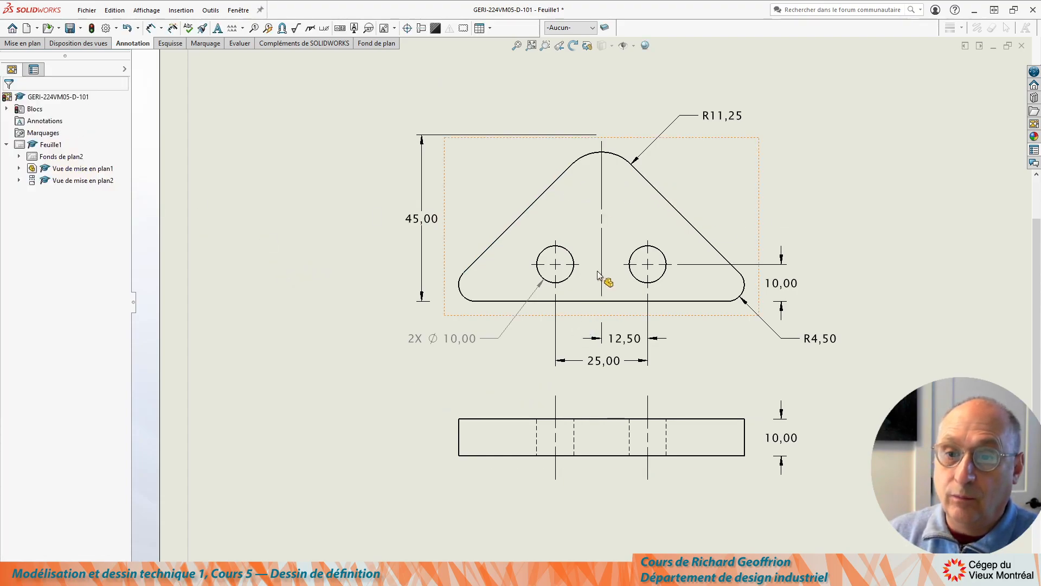
left_click(606, 288)
left_click_drag(601, 296, 602, 328)
left_click(318, 447)
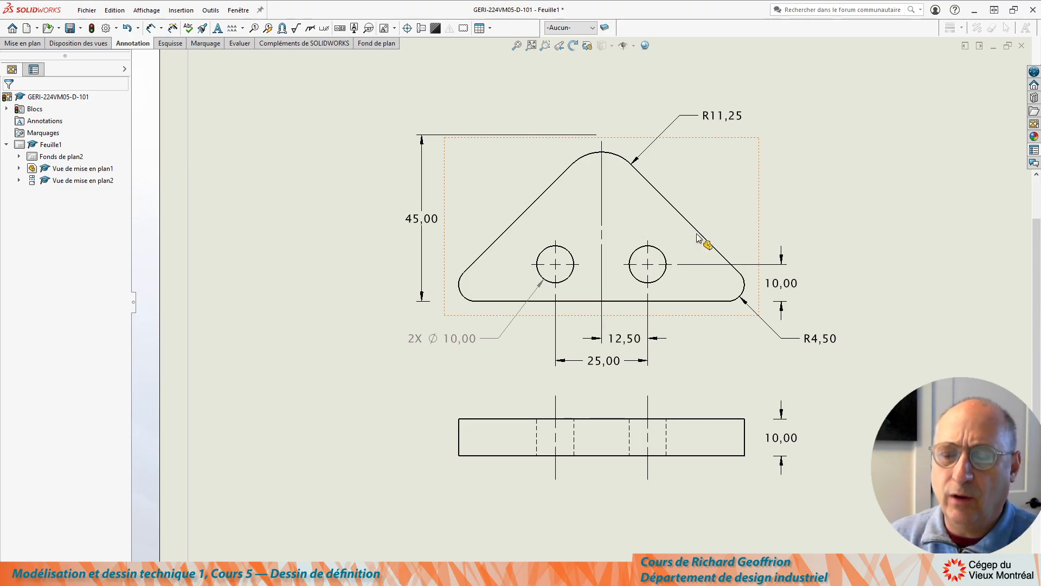
- Add a note containing the centreline symbol to the upper view
left_click(699, 184)
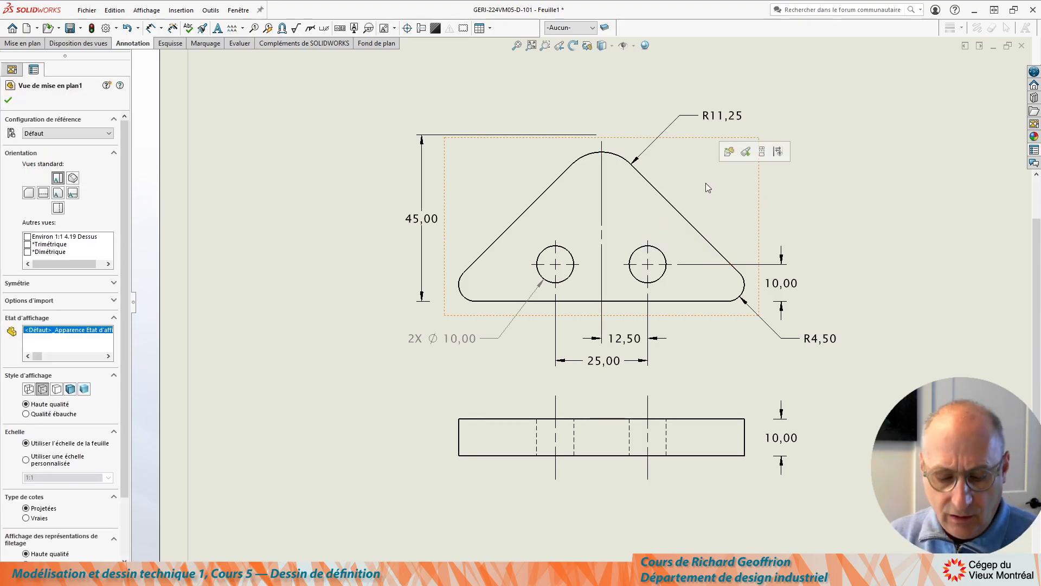
key("n")
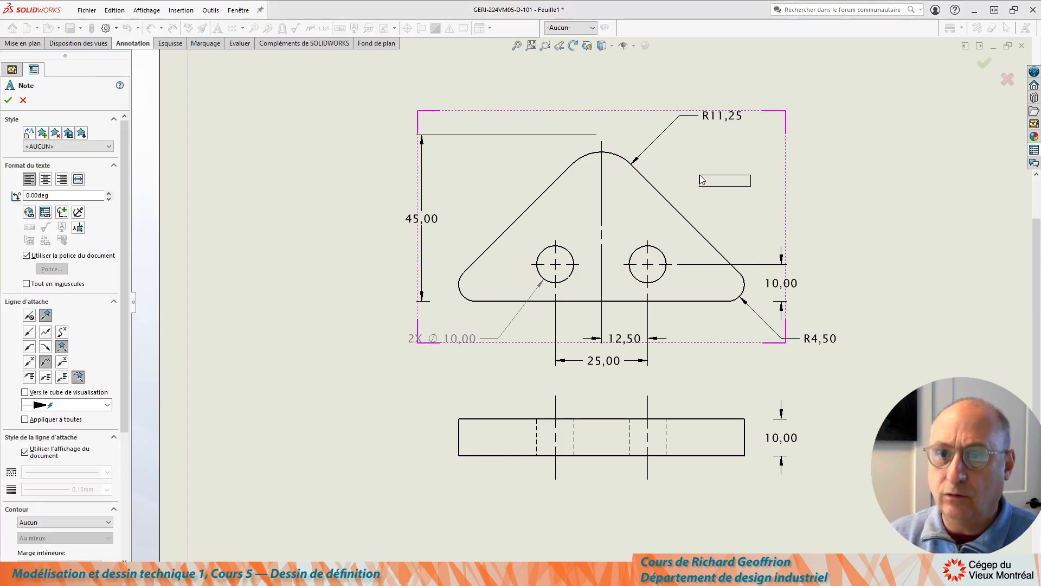
left_click(701, 181)
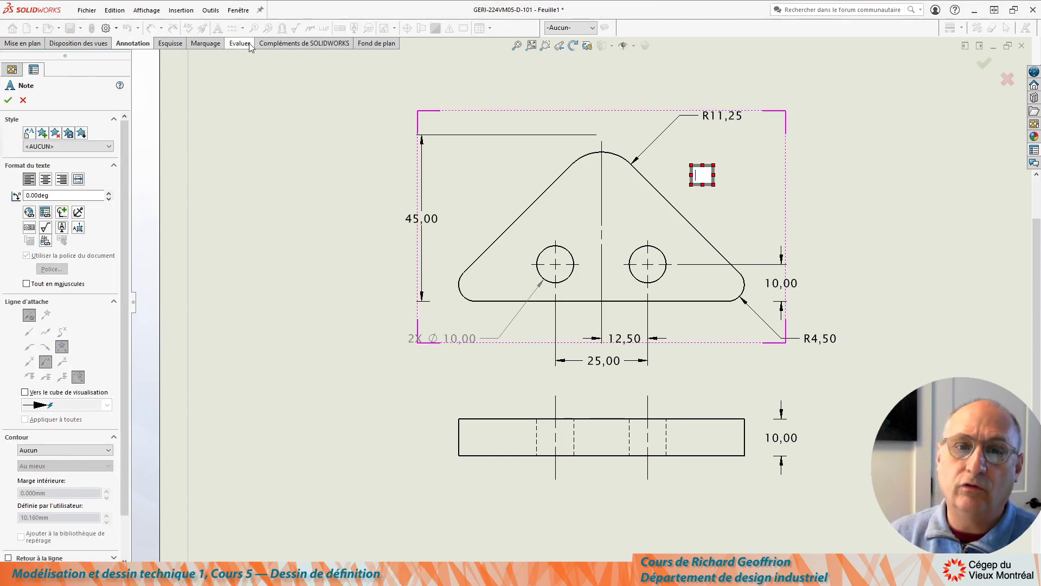
left_click(62, 213)
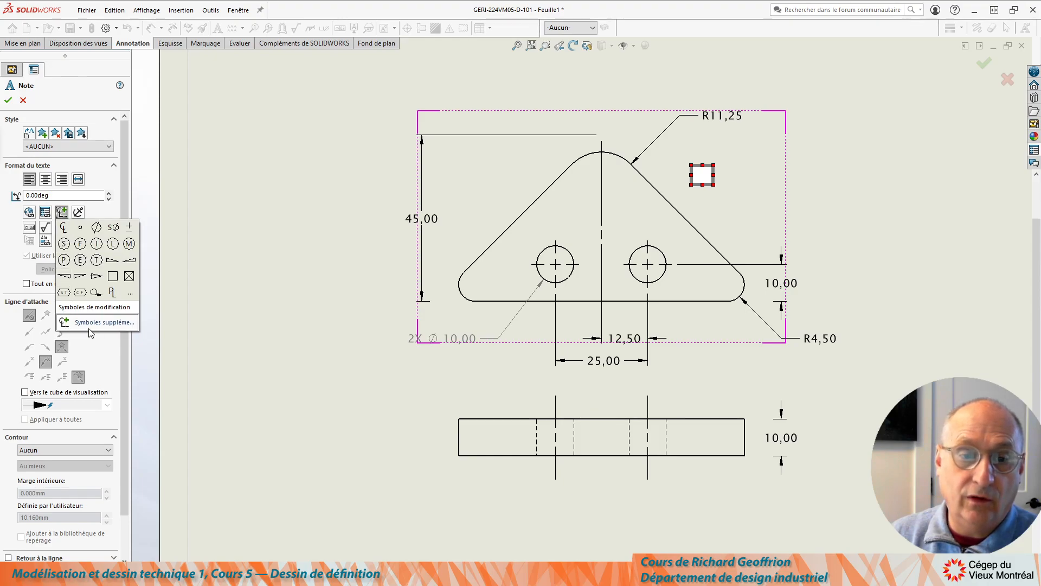
left_click(63, 227)
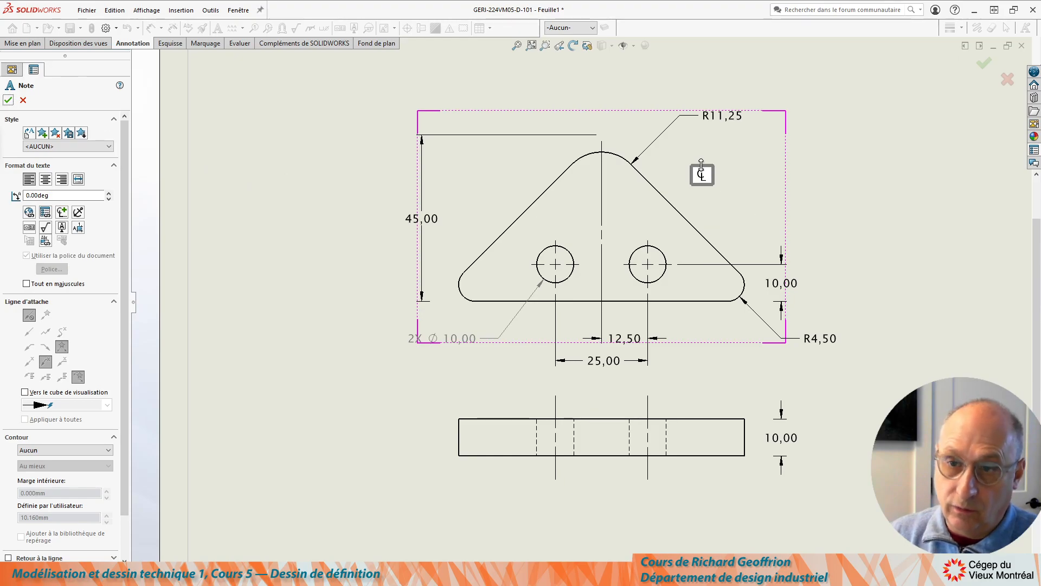
left_click(8, 100)
- Position the centreline symbol note beside the lower end of the centreline, just above the 12,50 dimension
mouse_move(754, 175)
left_mouse_down()
mouse_move(787, 146)
mouse_move(764, 165)
left_mouse_up()
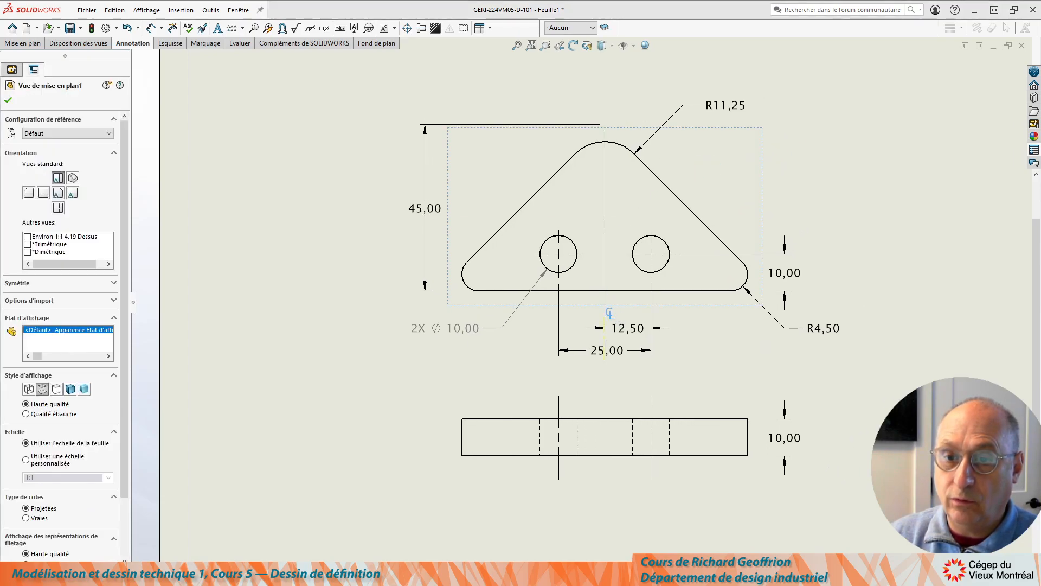
left_click(613, 317)
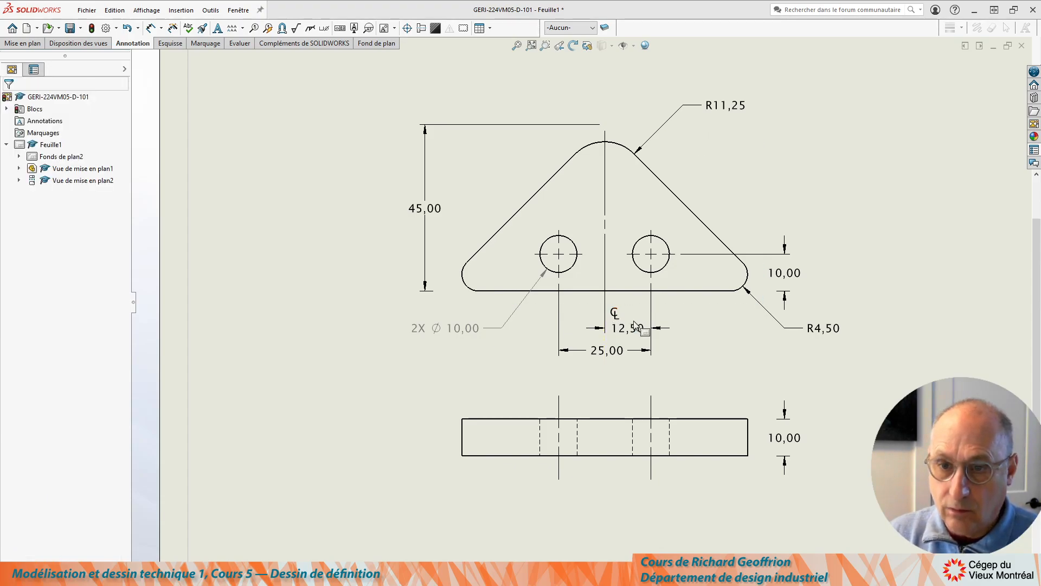
scroll(602, 309, "down", 5)
mouse_move(557, 337)
left_mouse_down()
mouse_move(582, 314)
mouse_move(568, 312)
left_mouse_up()
scroll(696, 299, "up", 8)
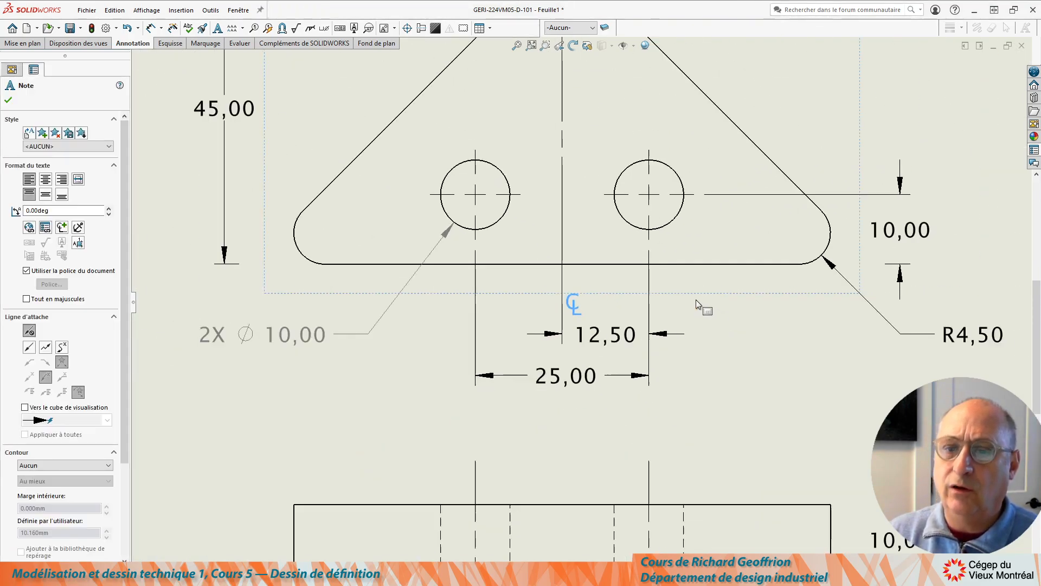
left_click(750, 277)
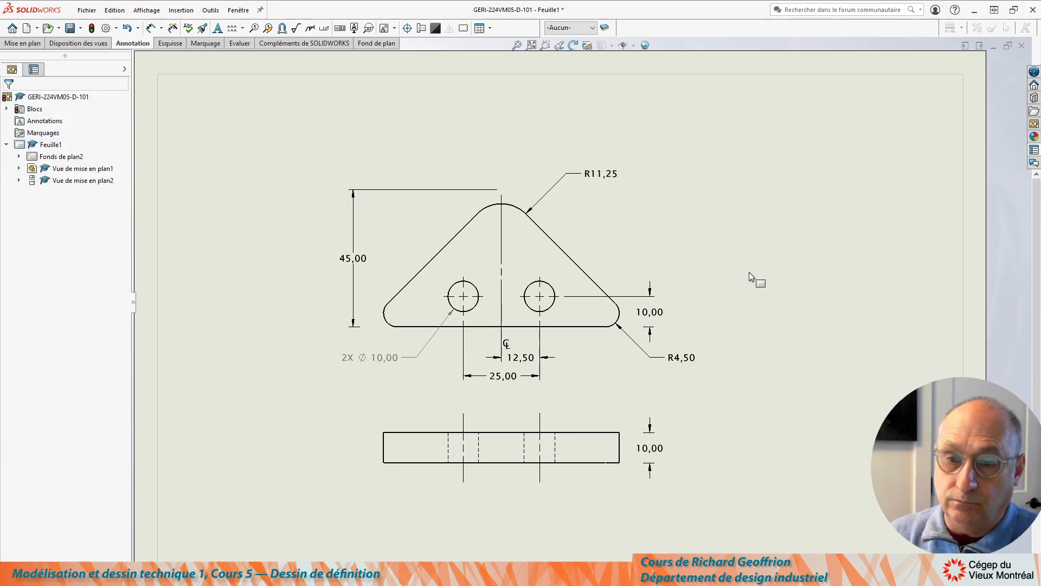
- Move the upper view with its dimensions slightly up, farther from the lower view
left_click(635, 226)
key("Escape")
mouse_move(637, 230)
left_mouse_down()
mouse_move(636, 192)
mouse_move(648, 206)
left_mouse_up()
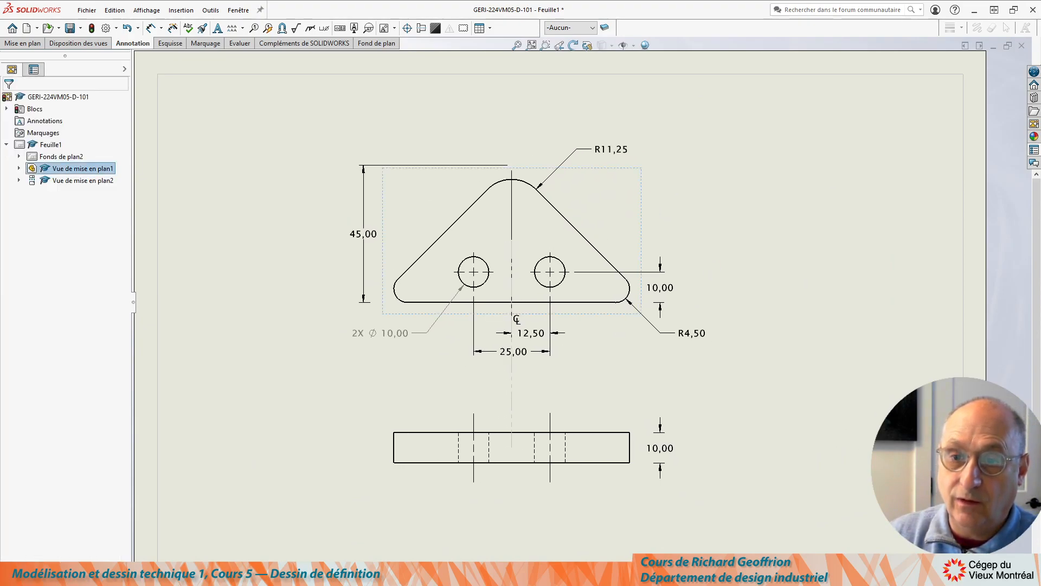
left_click(732, 434)
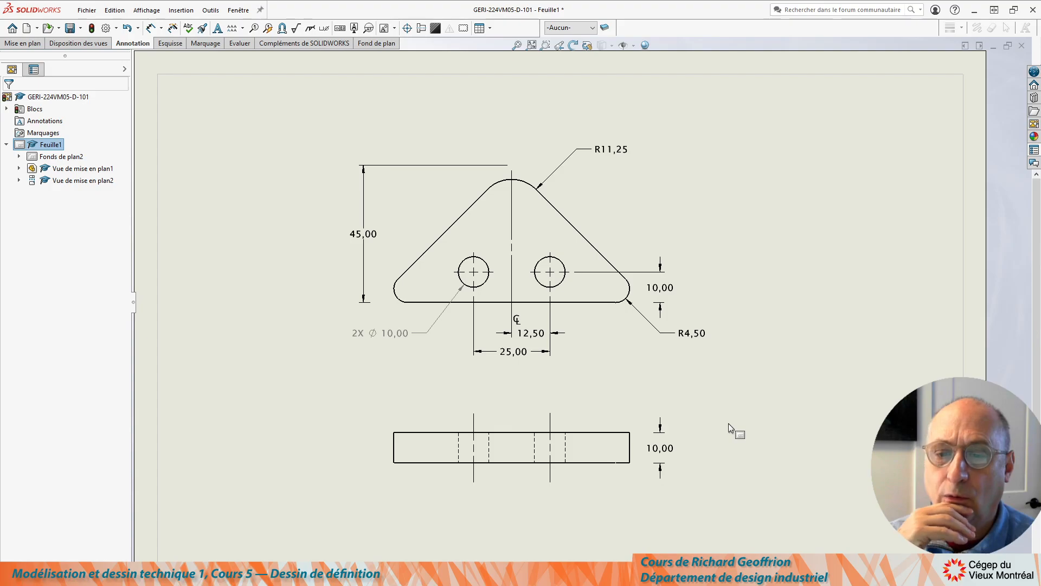
- Delete the 12,50 dimension and bring it back by importing the dimensions of the entire model
scroll(492, 340, "down", 2)
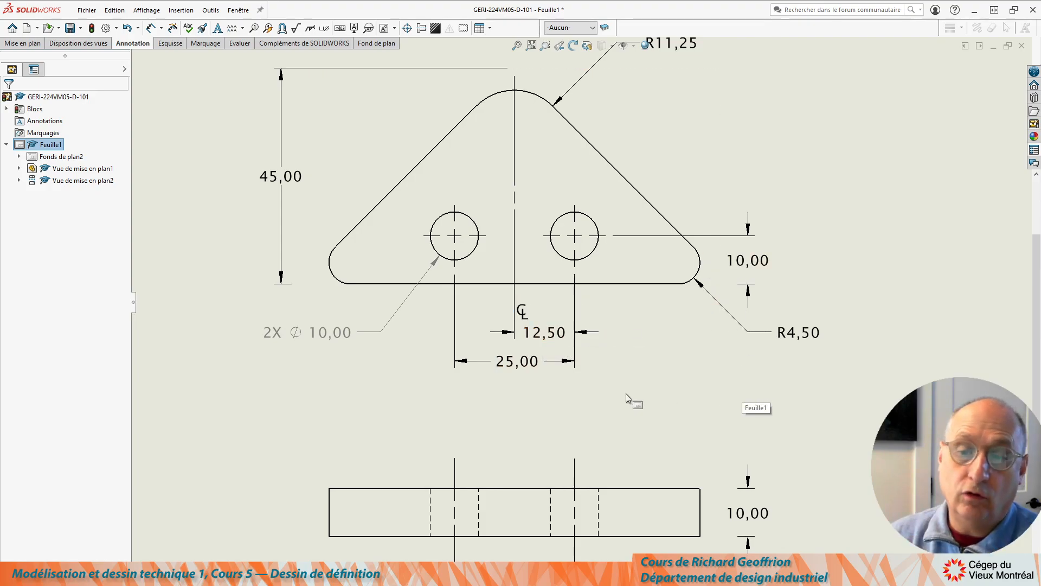
scroll(620, 351, "up", 3)
scroll(587, 236, "down", 2)
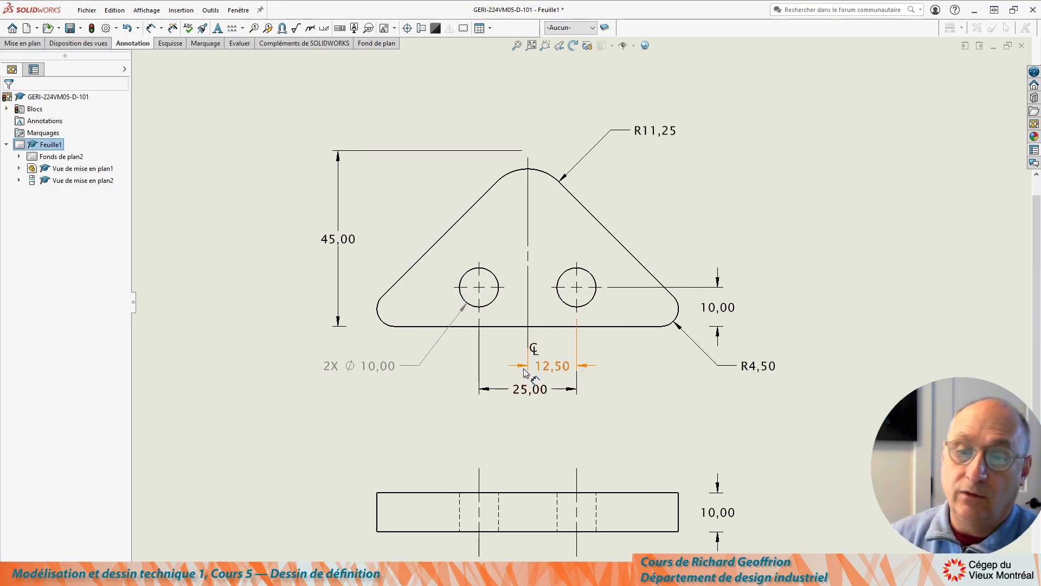
left_click(553, 365)
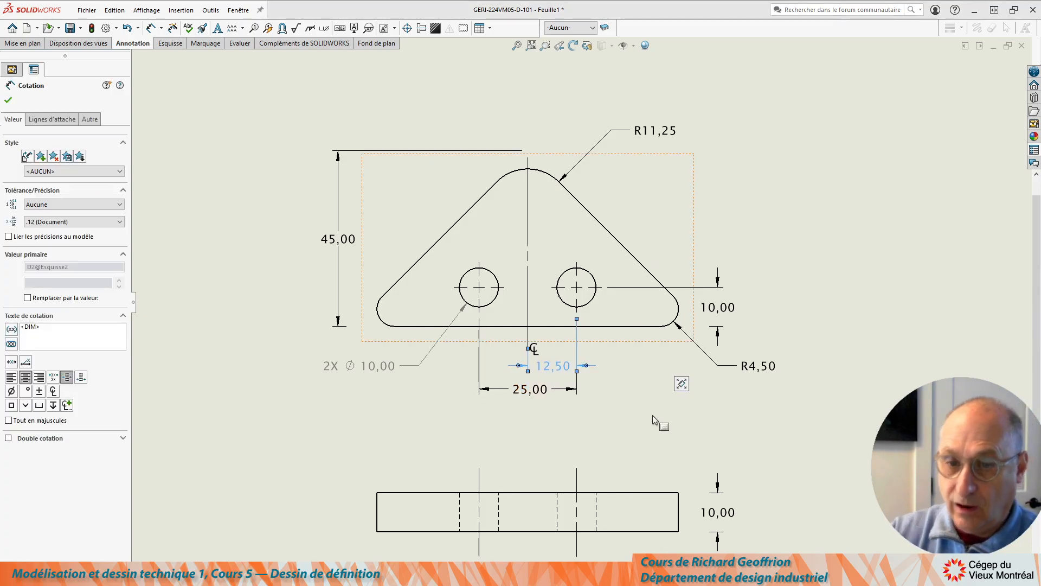
key("ctrl+z")
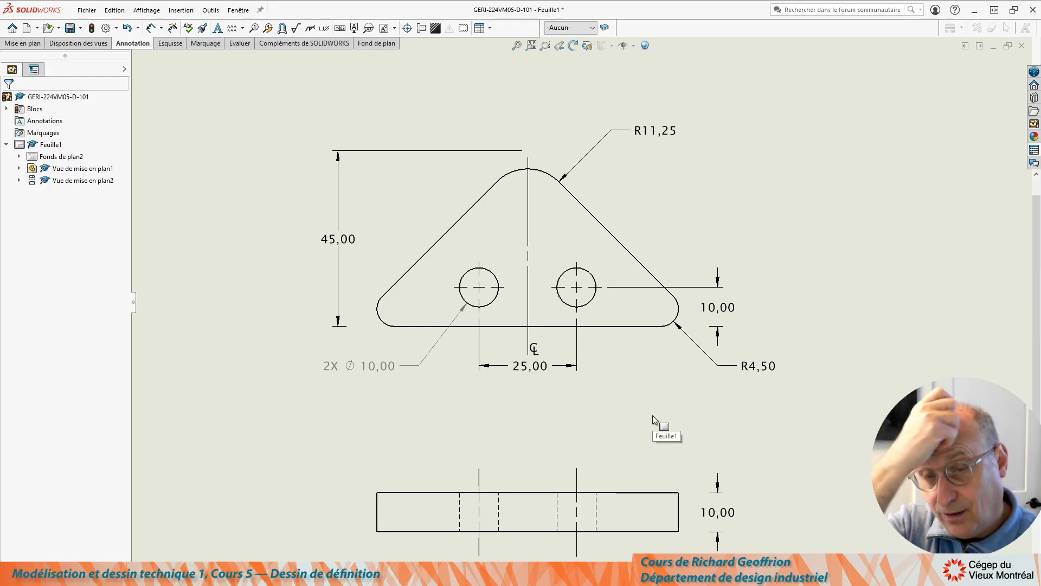
left_click(172, 29)
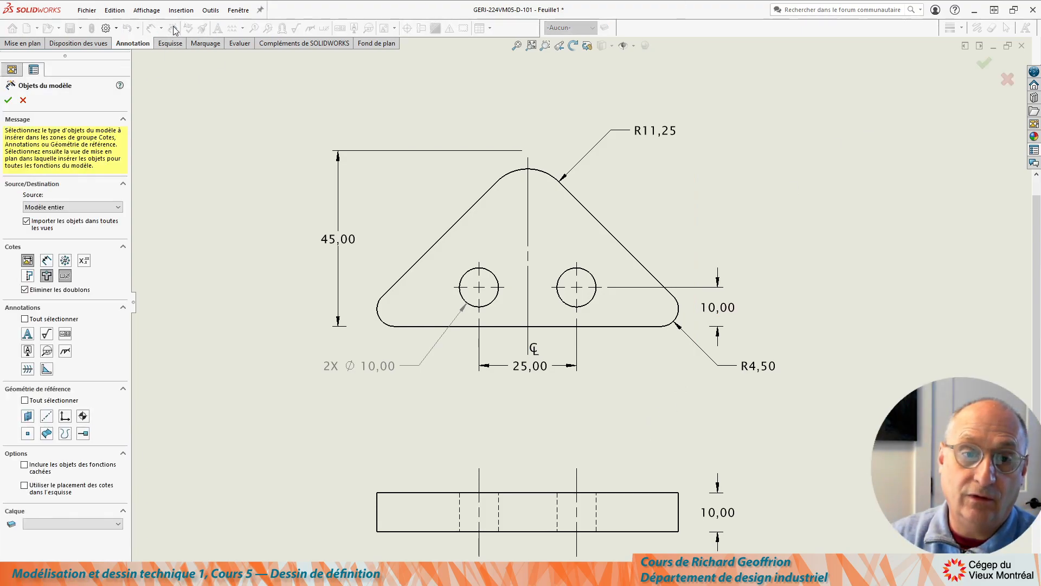
left_click(8, 100)
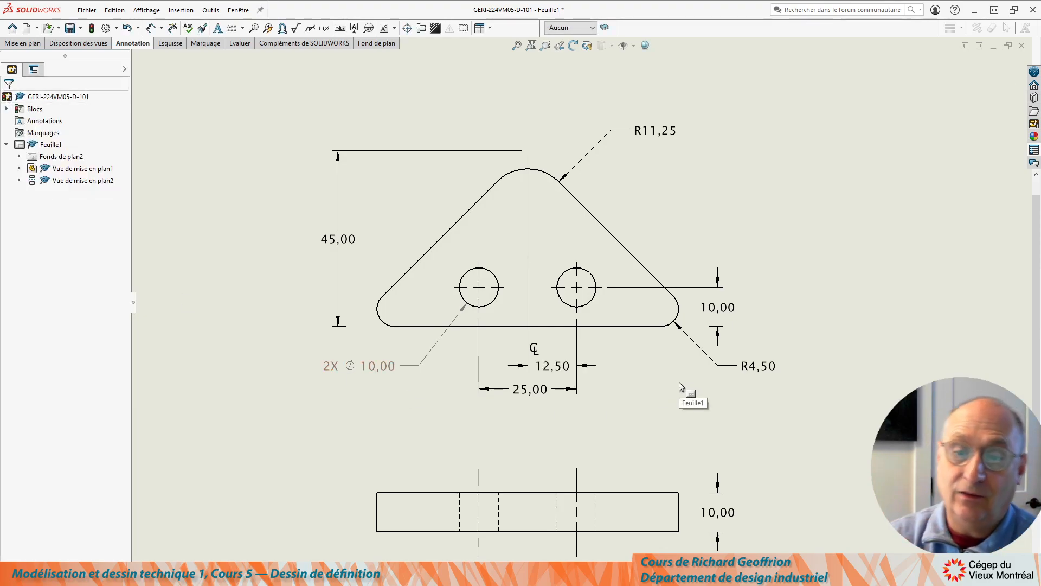
- Hide the 12,50 dimension and try importing the model dimensions again
right_click(556, 367)
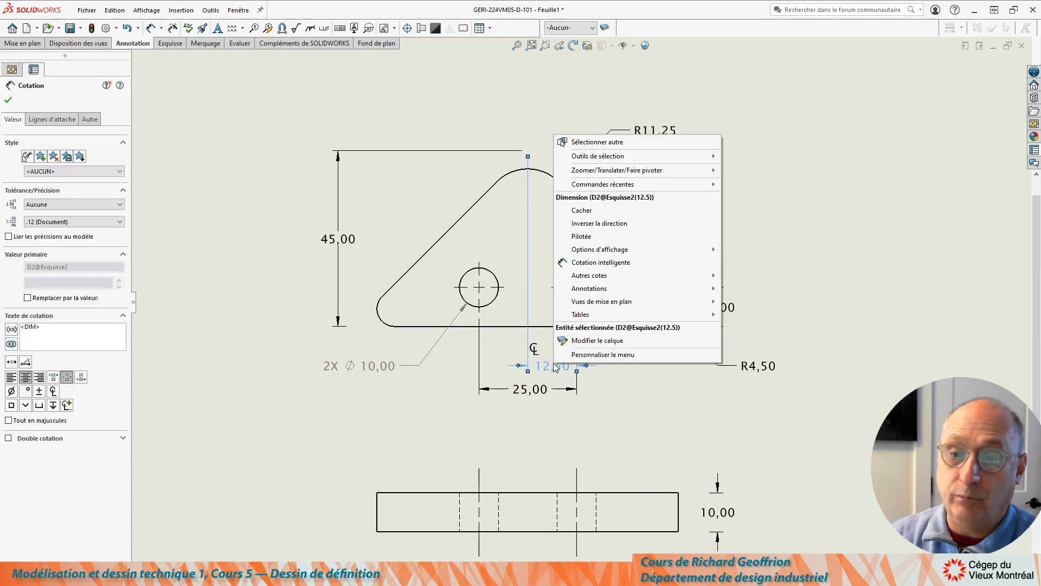
left_click(604, 212)
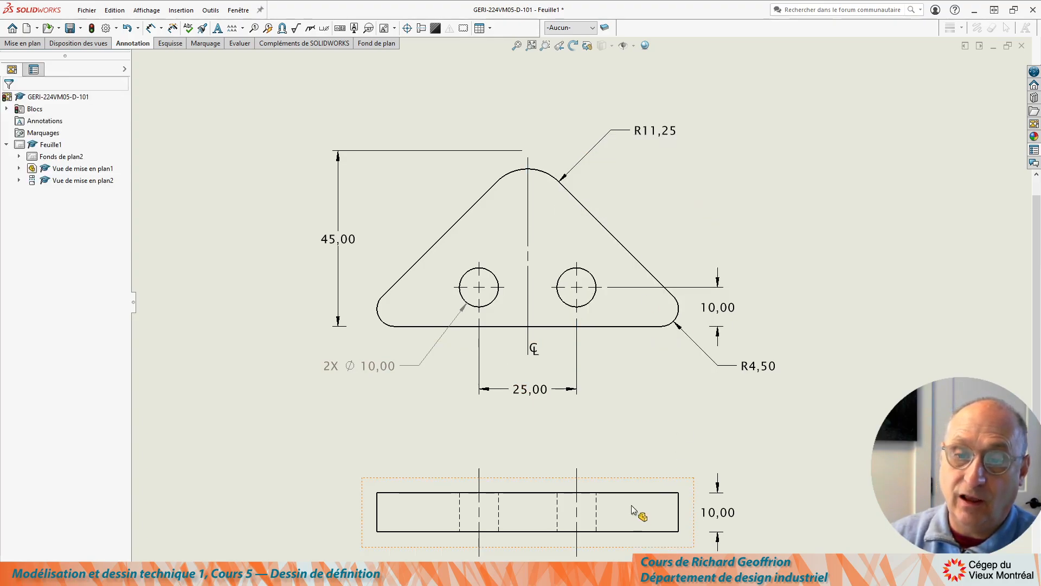
left_click(172, 27)
left_click(9, 100)
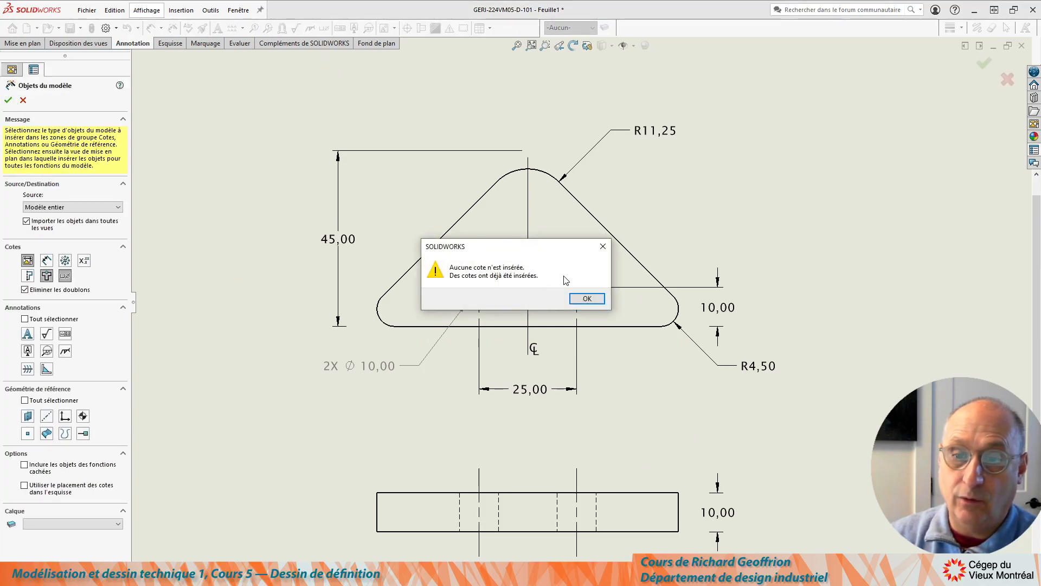
left_click(587, 299)
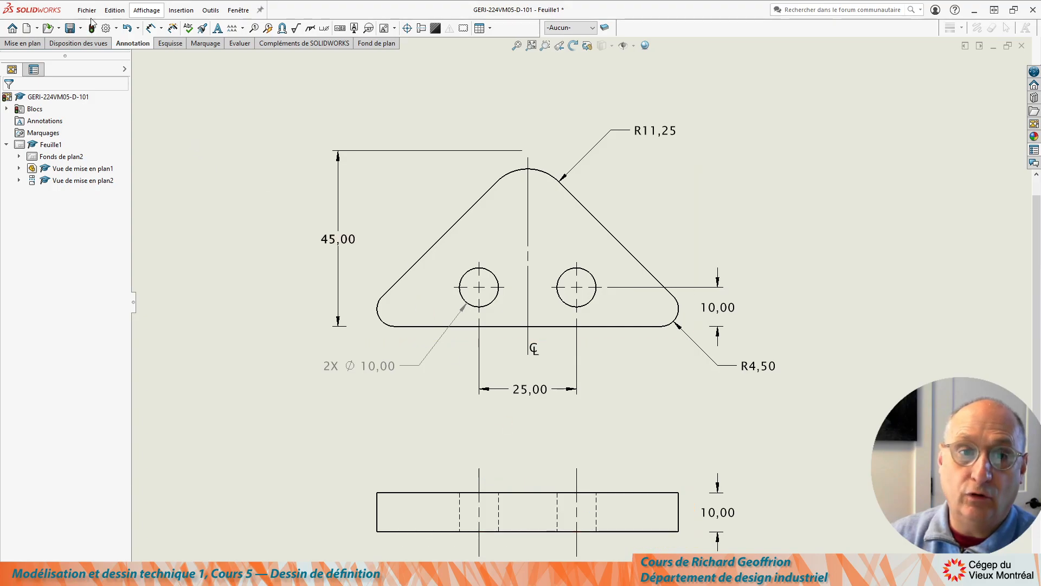
- Turn on the display of hidden annotations to check the hidden 12,50 dimension, and turn it back off
left_click(144, 11)
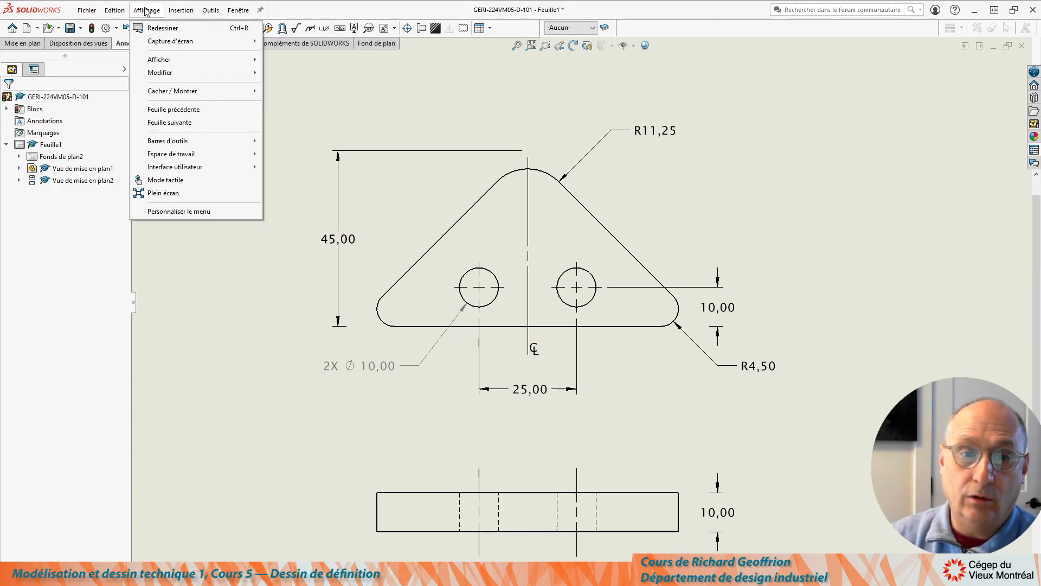
mouse_move(171, 93)
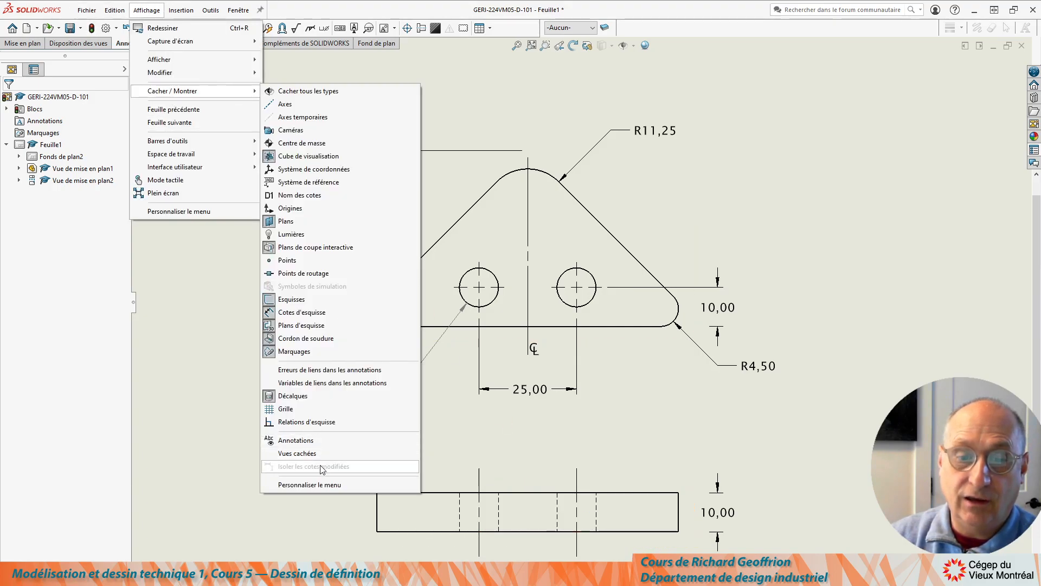
left_click(302, 441)
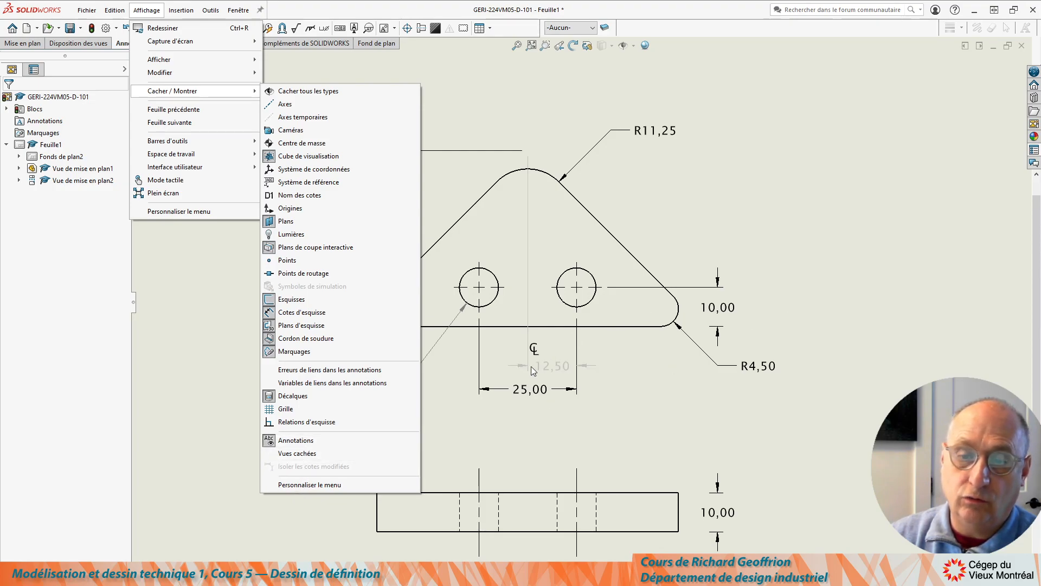
left_click(292, 441)
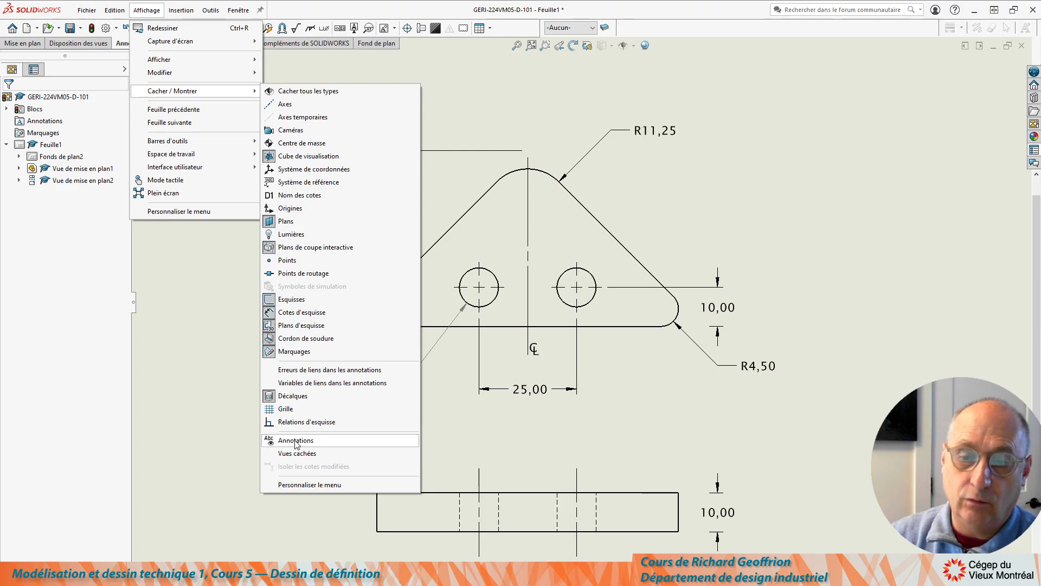
left_click(197, 427)
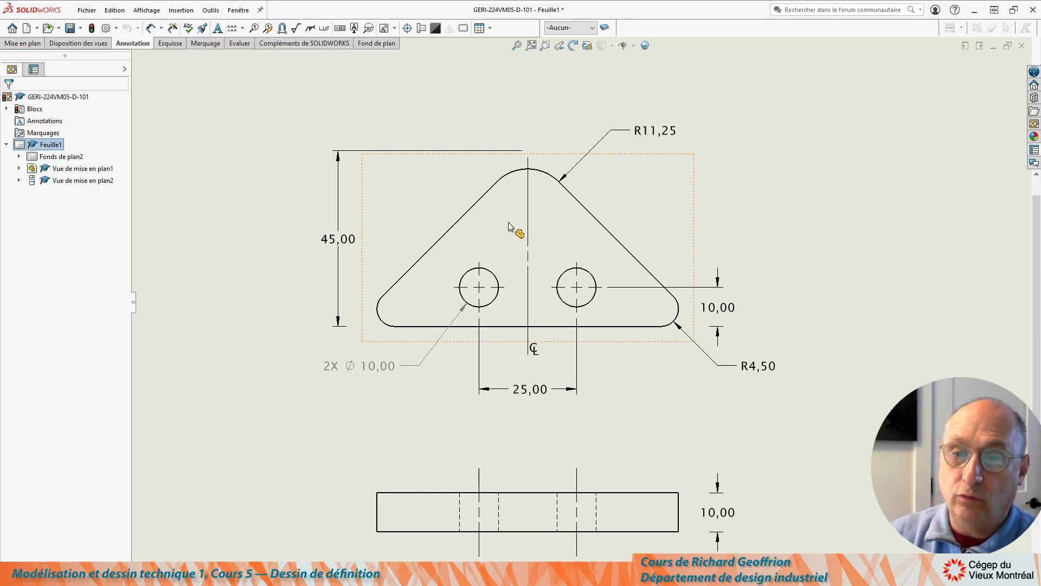
- Delete the vertical centreline and the centreline symbol note from the upper view
left_click(529, 217)
key("Delete")
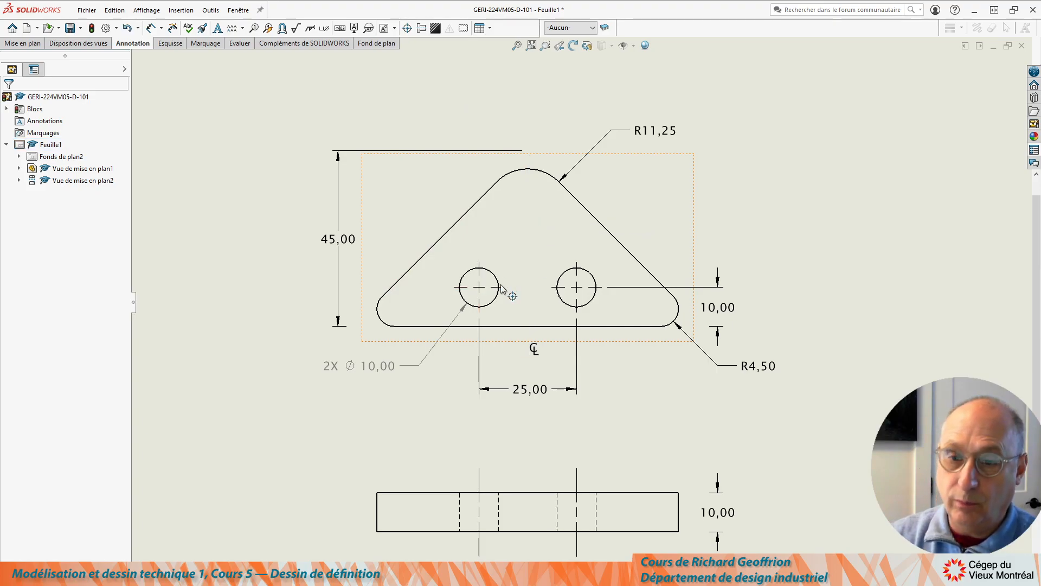
left_click(536, 350)
key("Delete")
scroll(552, 371, "down", 2)
scroll(655, 322, "up", 2)
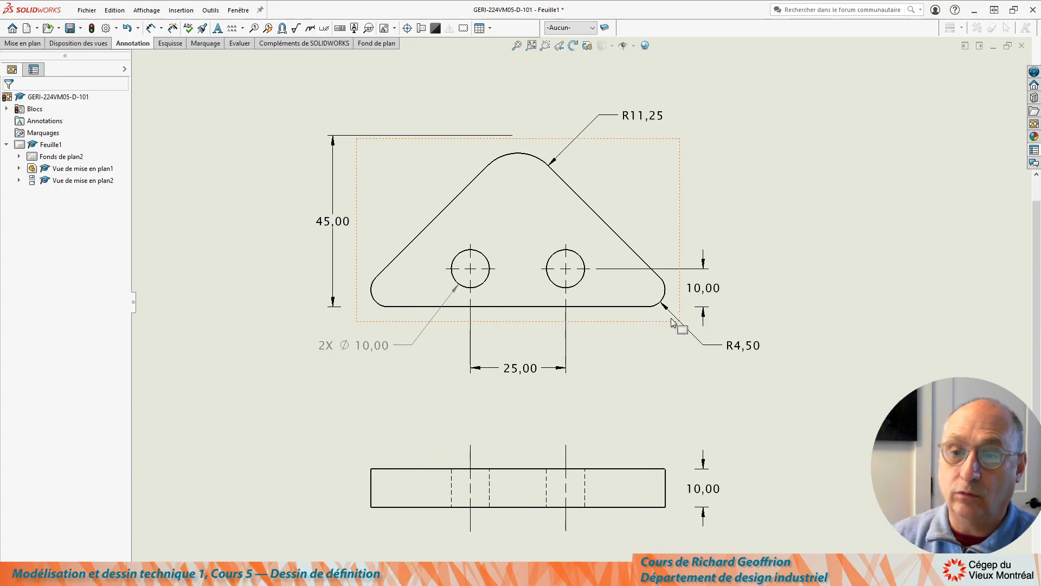
- Move the R4,50 callout down and inward so its leader meets the lower part of the corner fillet
scroll(668, 316, "down", 1)
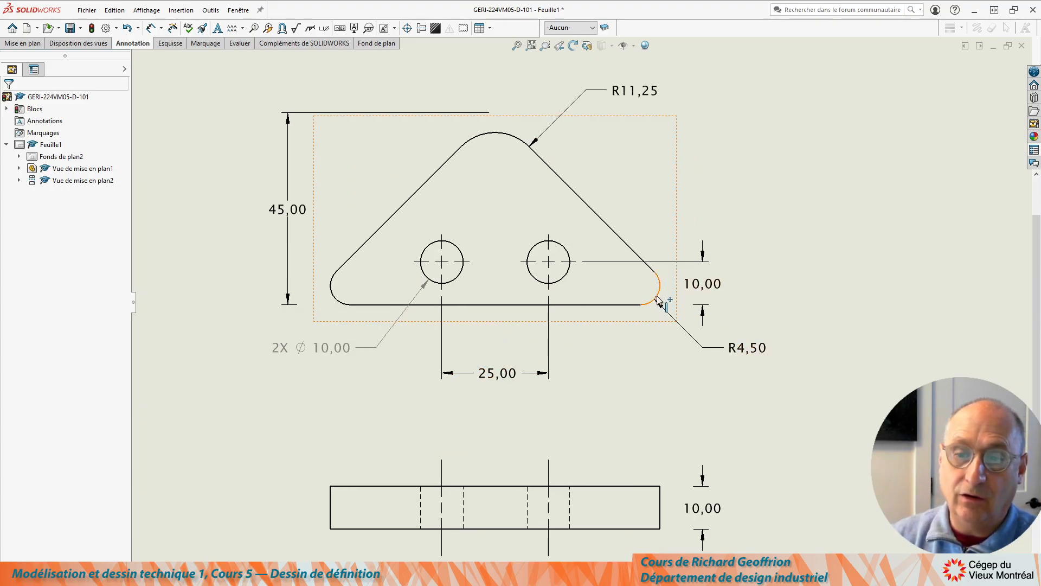
scroll(640, 298, "down", 2)
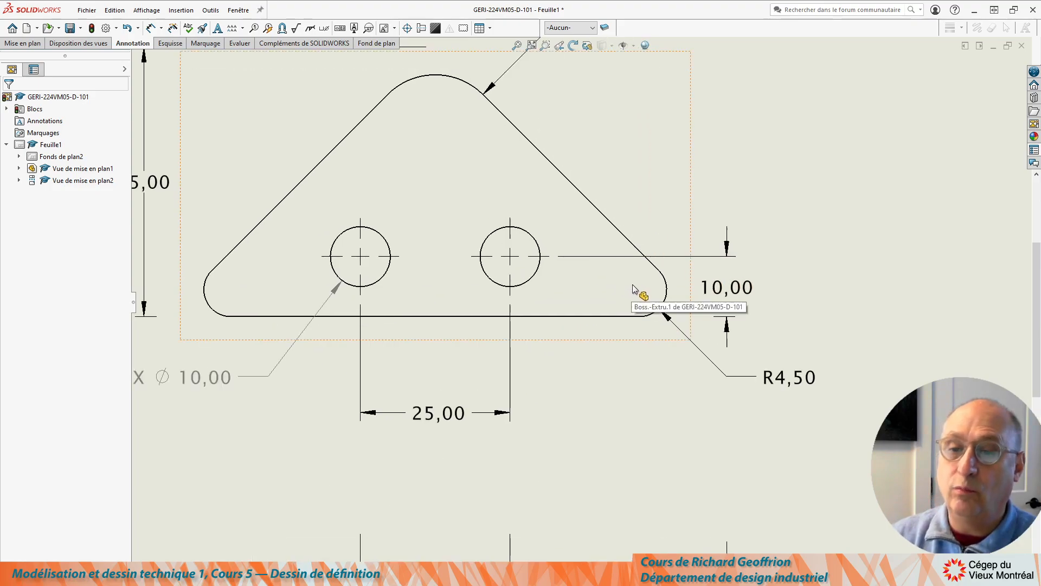
left_click_drag(783, 381, 755, 398)
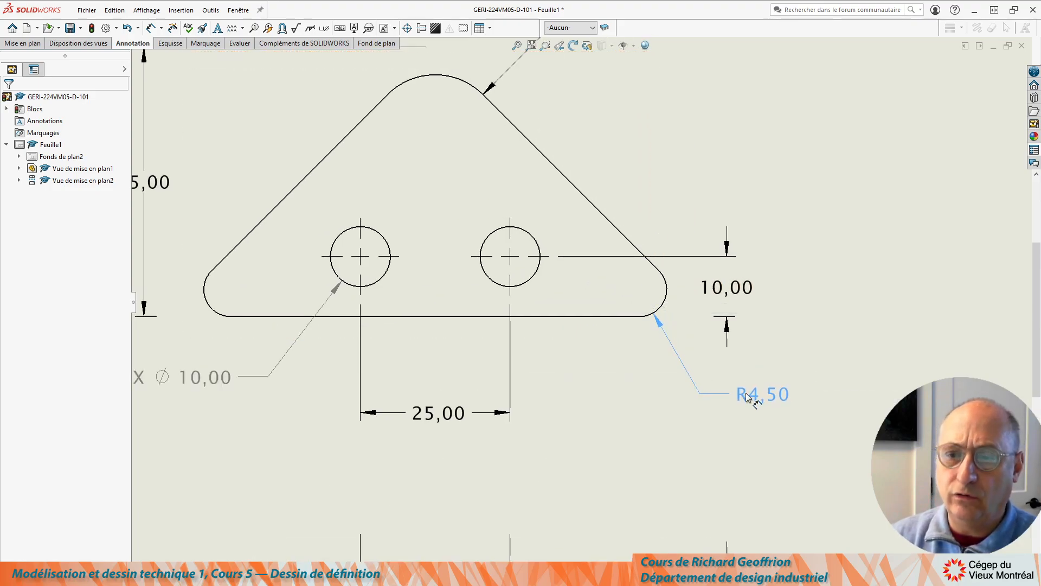
- Mark the virtual intersection of the right slanted edge and the bottom edge of the upper view with a sketch point
scroll(624, 298, "down", 3)
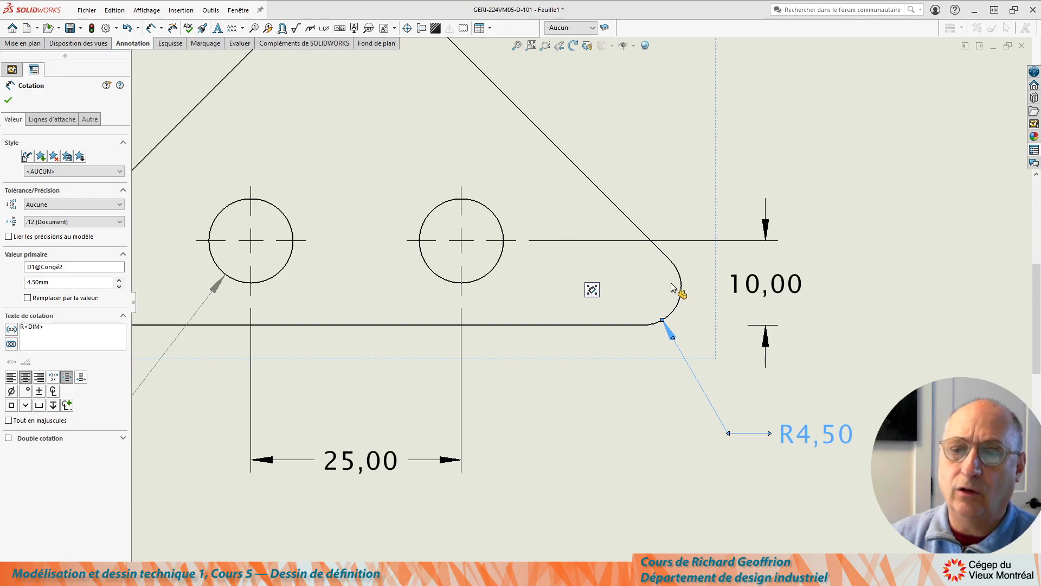
left_click(568, 163)
left_click(536, 324, "ctrl")
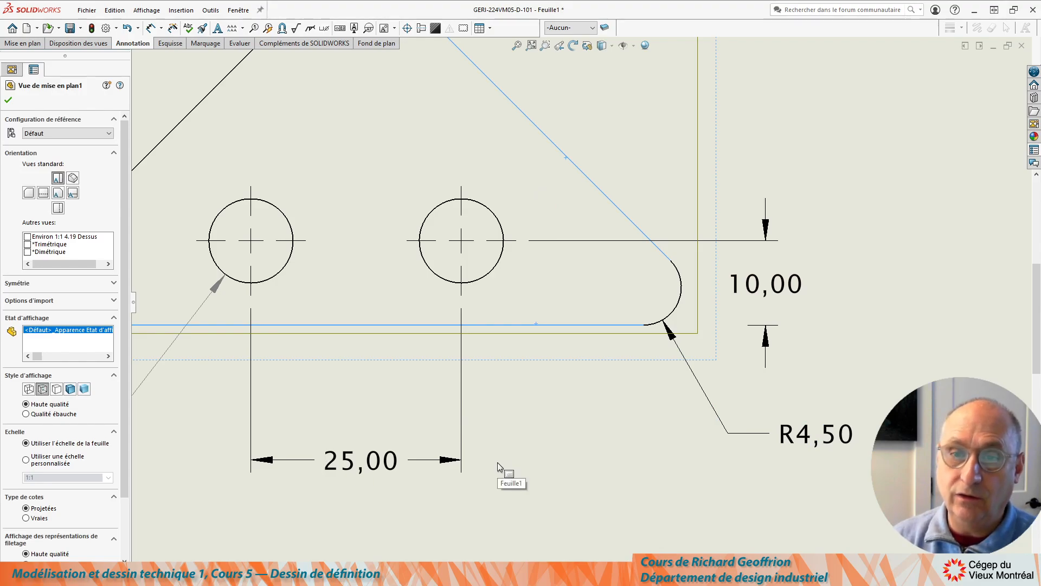
left_click(175, 47)
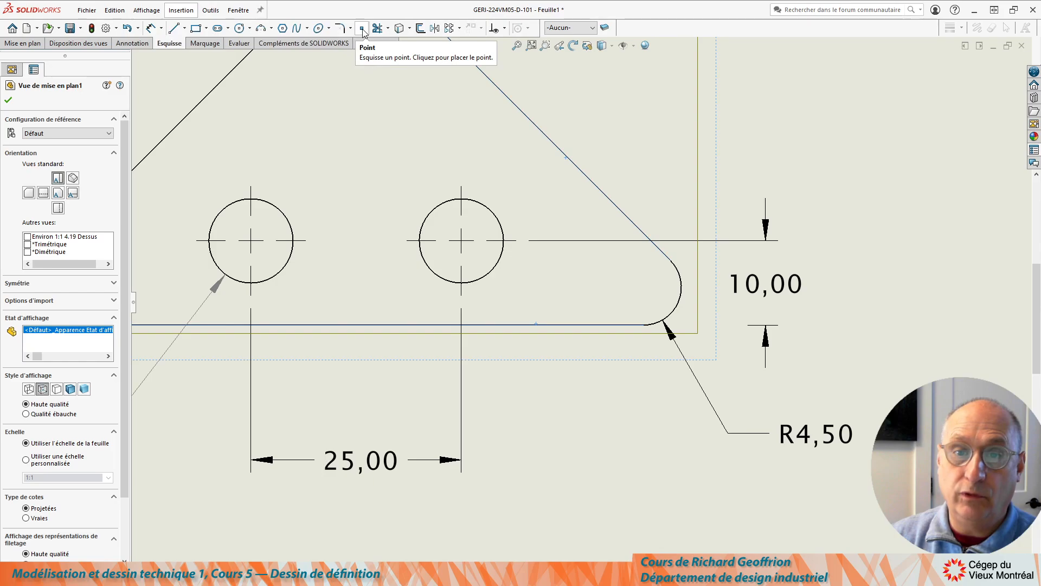
left_click(363, 30)
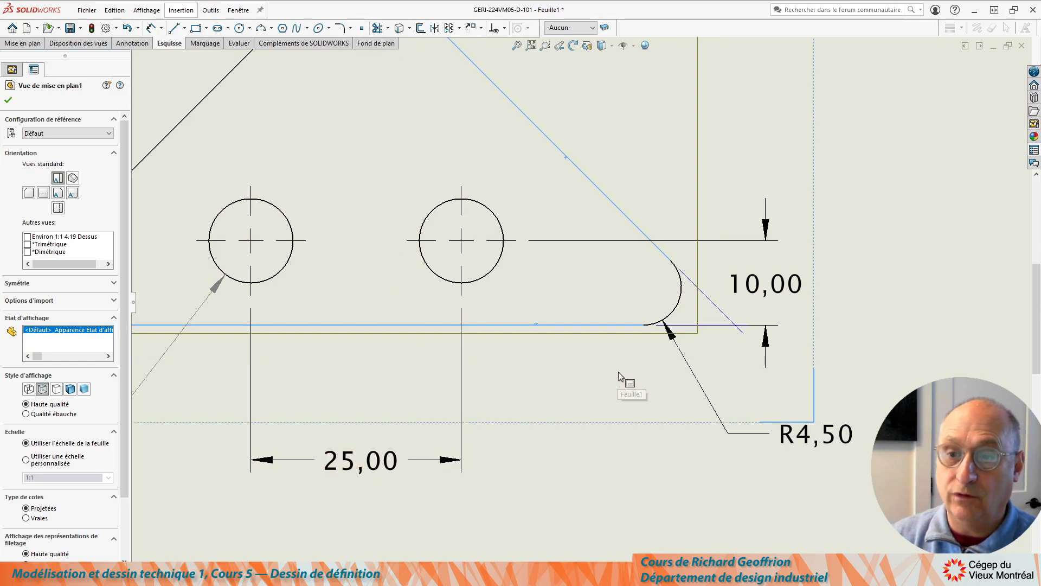
- Mark the virtual intersection of the two slanted edges above the rounded apex of the upper view with a sketch point
scroll(616, 369, "up", 4)
scroll(613, 331, "down", 6)
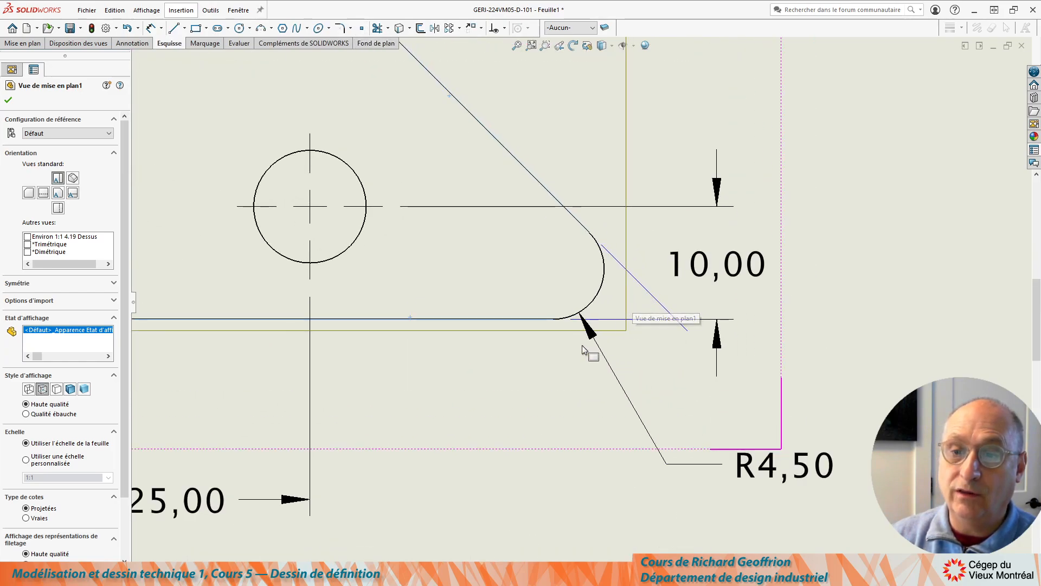
scroll(536, 251, "up", 5)
scroll(502, 223, "down", 3)
left_click(859, 238)
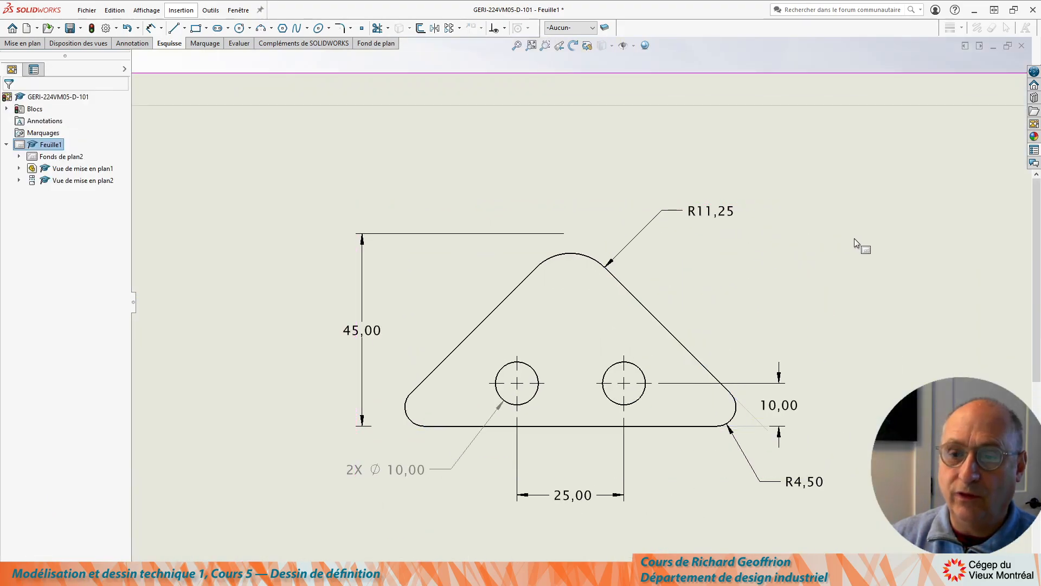
left_click(628, 289)
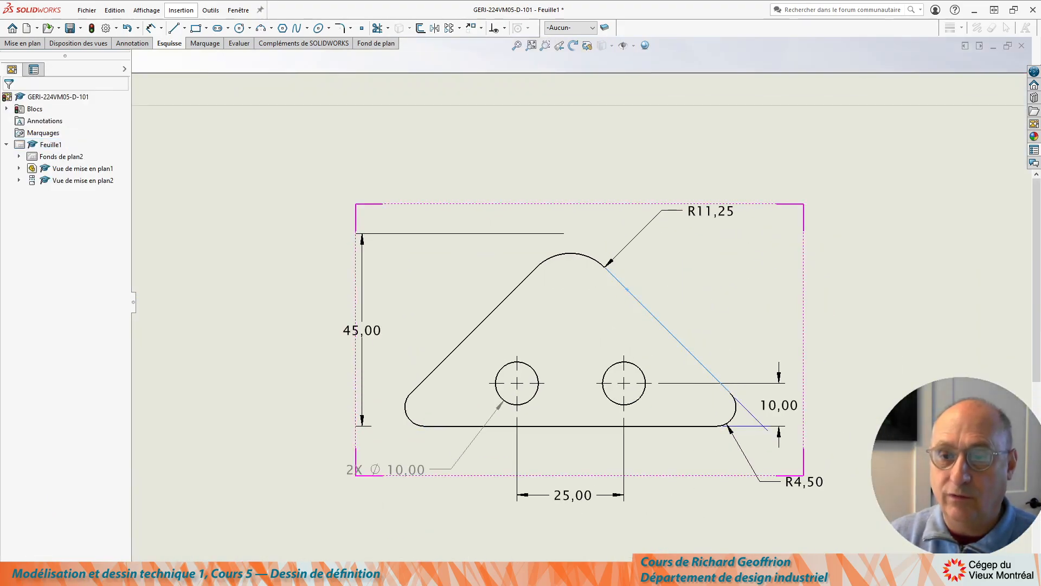
left_click(519, 288, "ctrl")
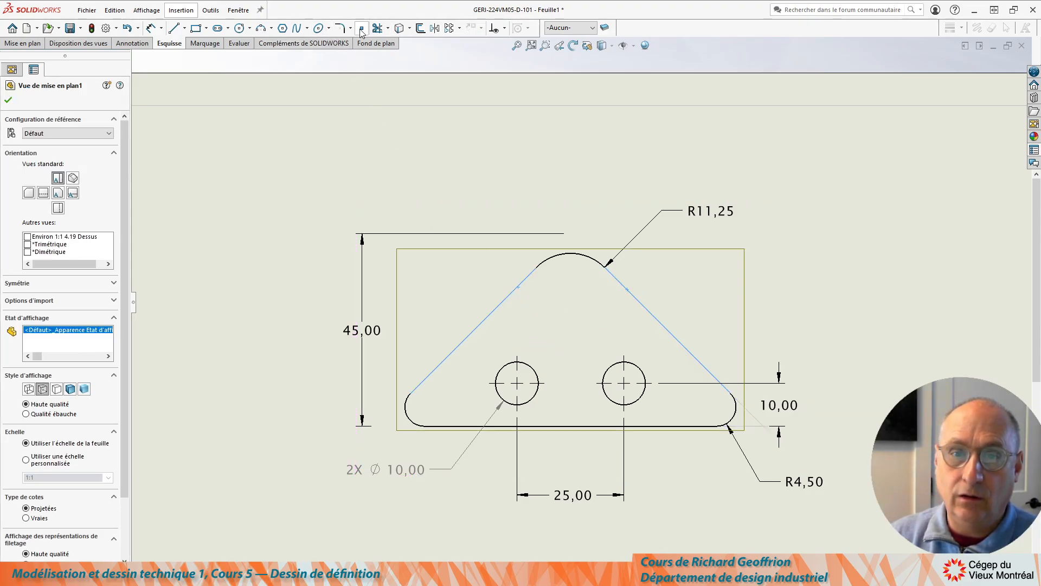
left_click(9, 100)
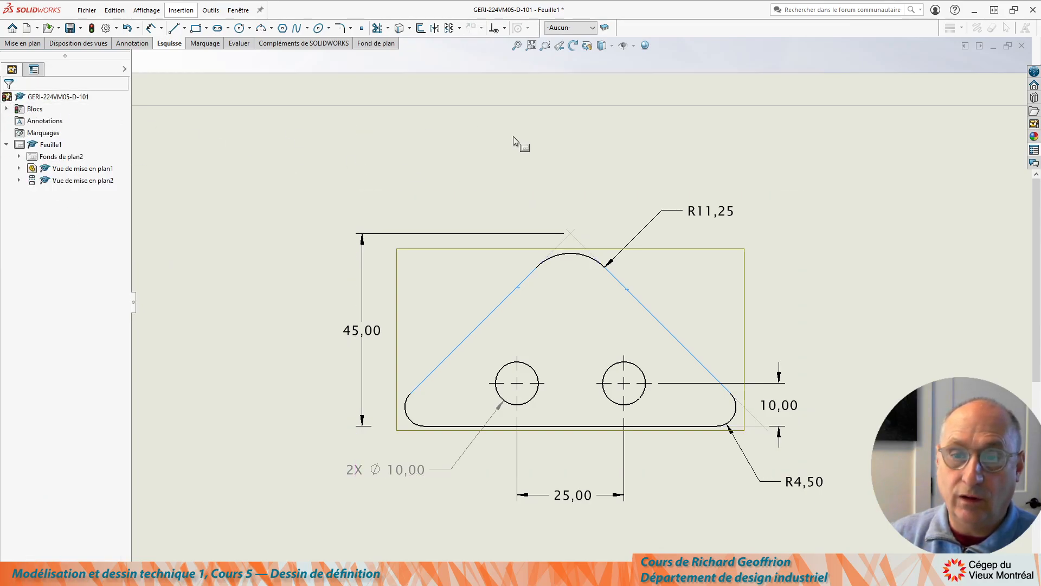
- Dimension the horizontal distance from the right hole to the lower-right virtual intersection, aligned with the 25,00 hole spacing dimension
scroll(527, 176, "up", 1)
scroll(678, 389, "down", 4)
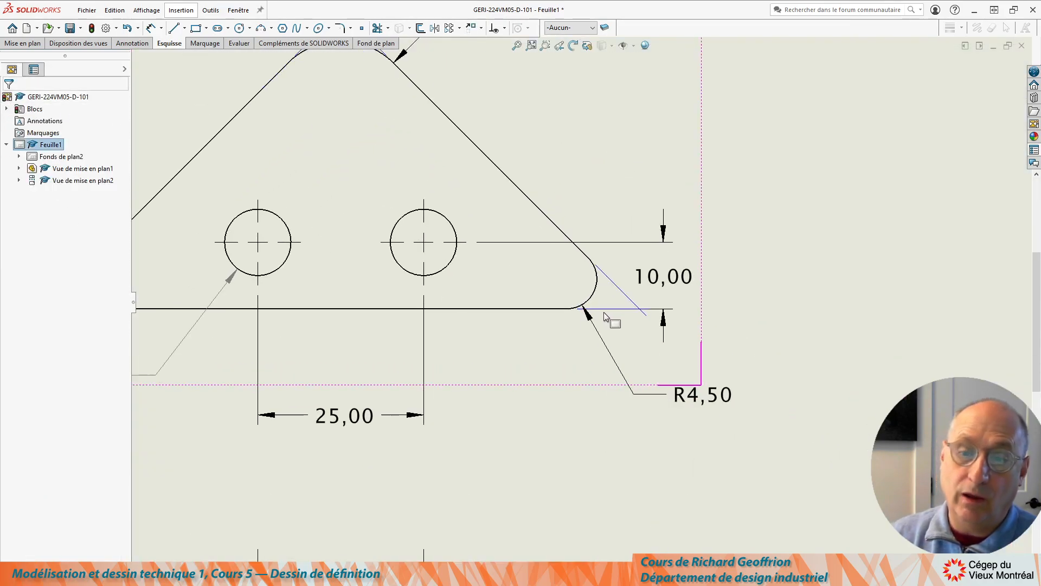
key("d")
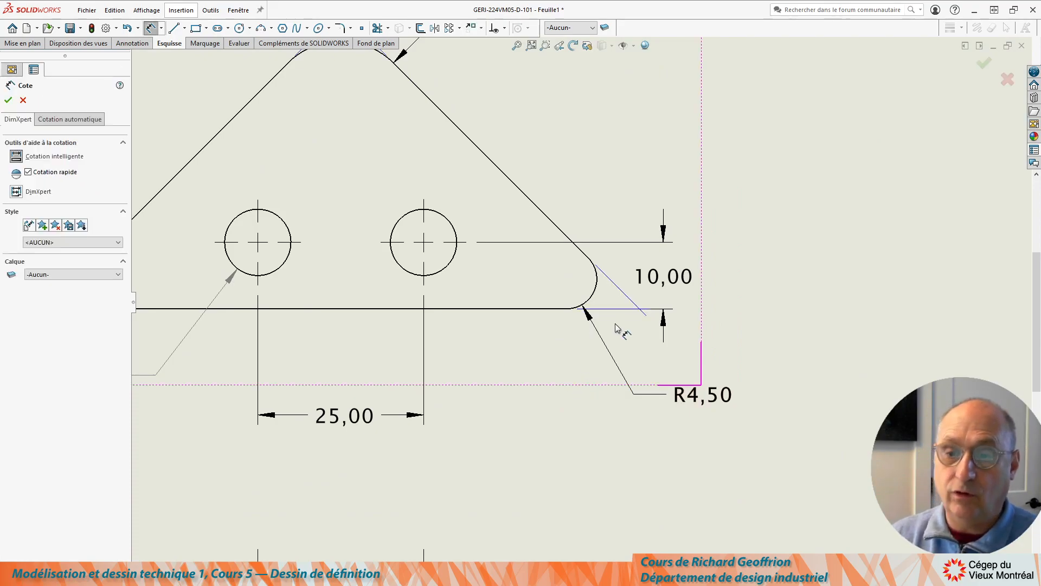
left_click(640, 310)
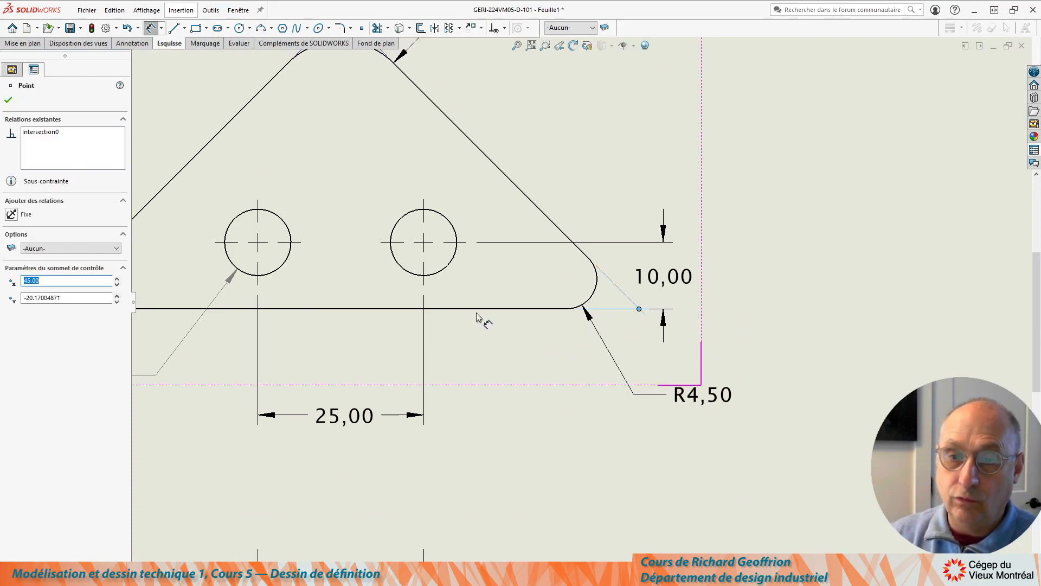
left_click(446, 267)
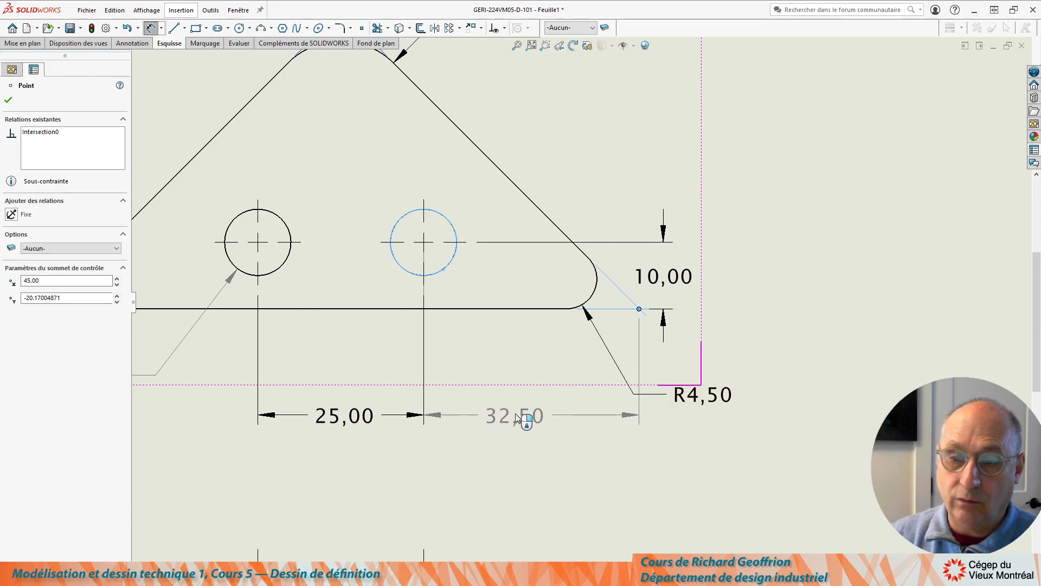
left_click(518, 413)
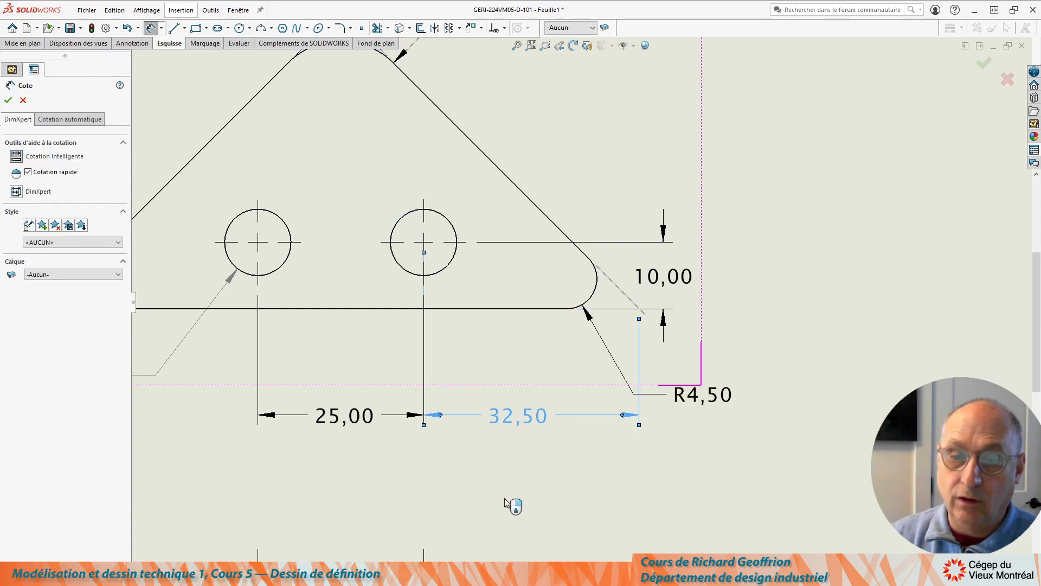
left_click(8, 100)
- Extend the lower extension line of the 45,00 height dimension toward the lower-left rounded corner of the upper view
scroll(460, 450, "up", 4)
scroll(487, 367, "down", 1)
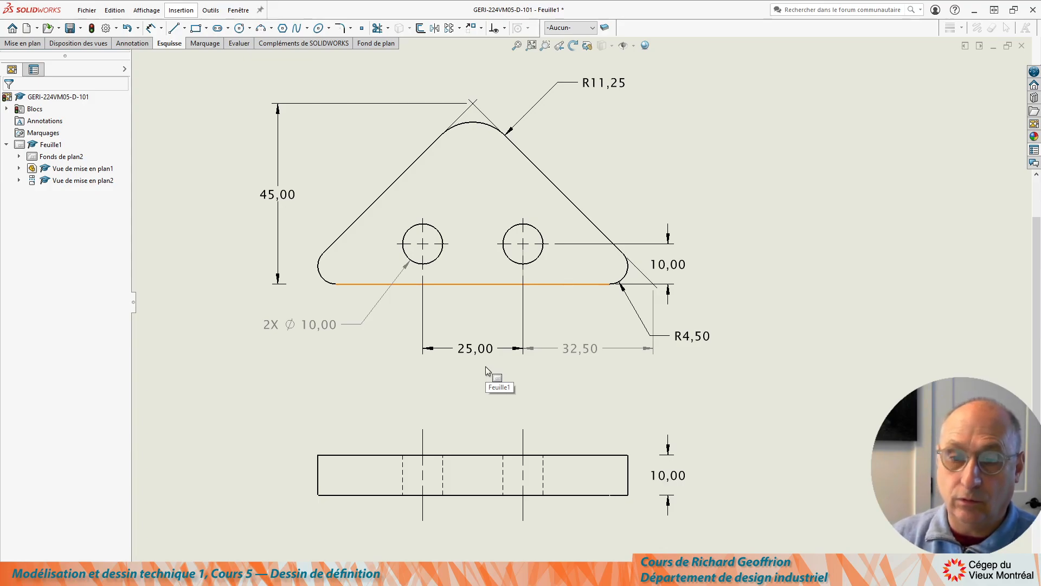
scroll(486, 366, "up", 2)
scroll(551, 237, "down", 1)
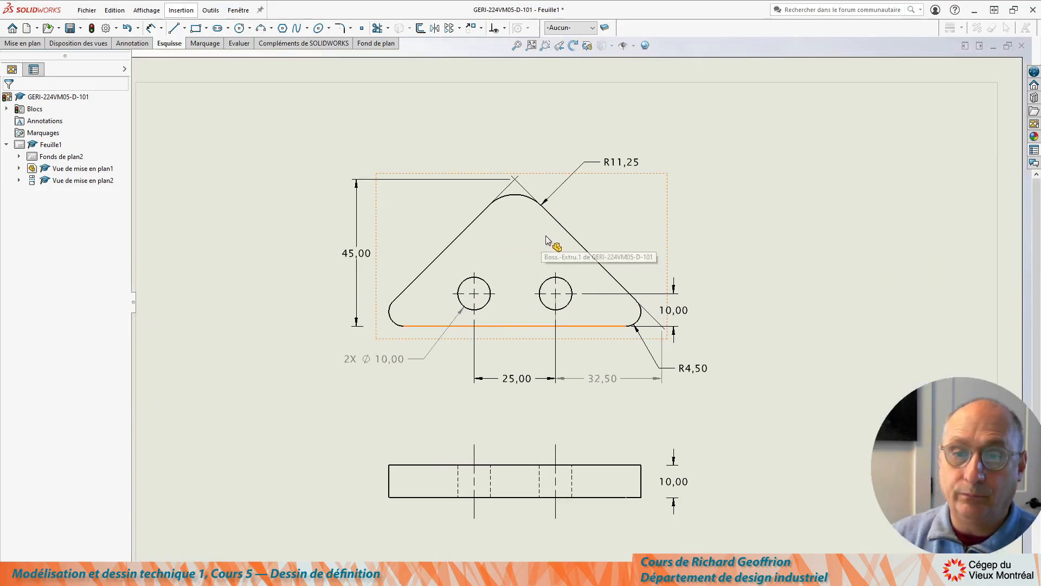
left_click(360, 254)
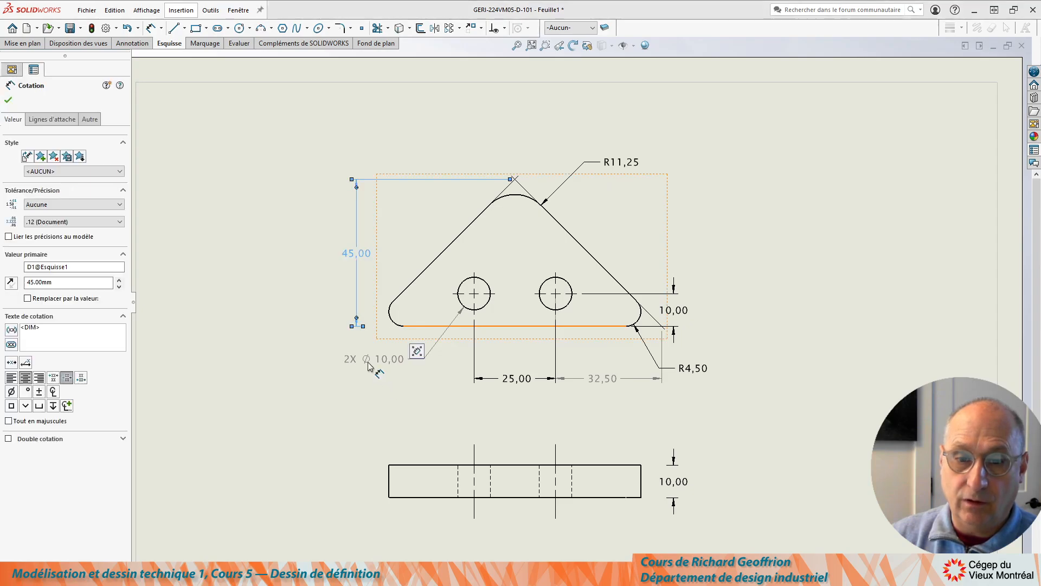
left_click_drag(363, 327, 388, 326)
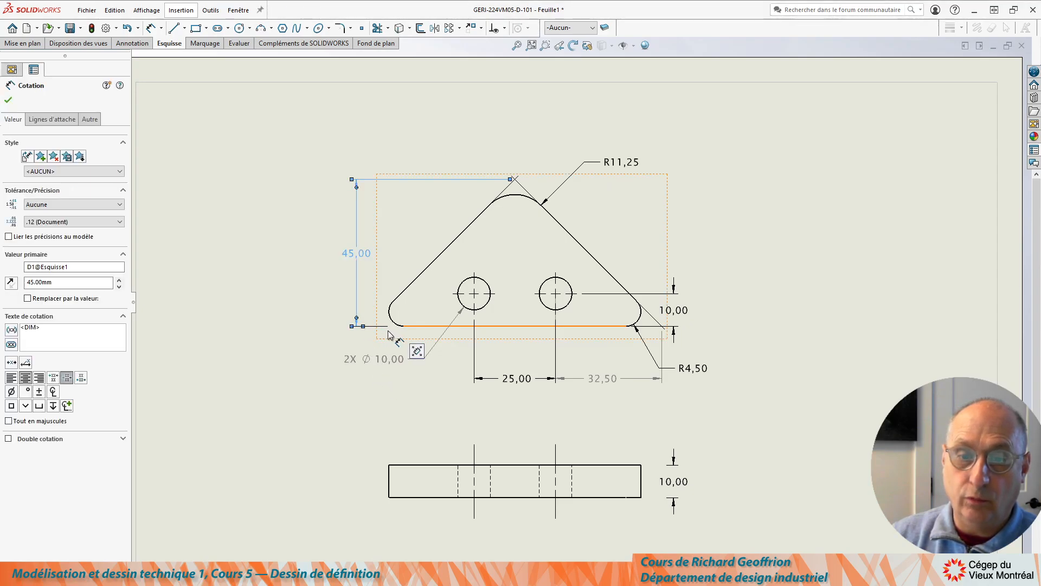
left_click(305, 319)
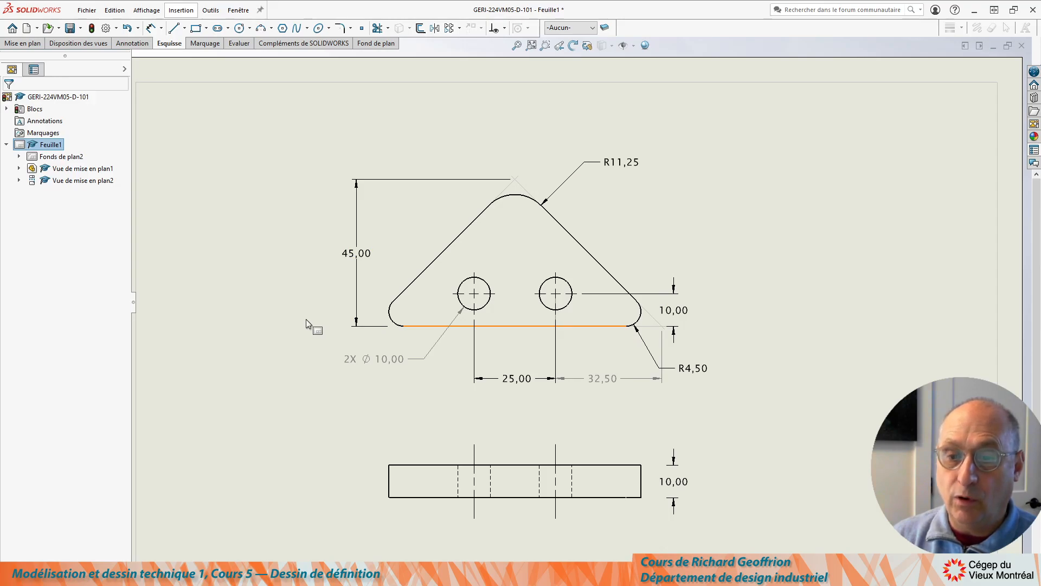
- Flip the arrows inside the extension lines on the lower view's thickness dimension and the upper view's hole height dimension
left_click(674, 481)
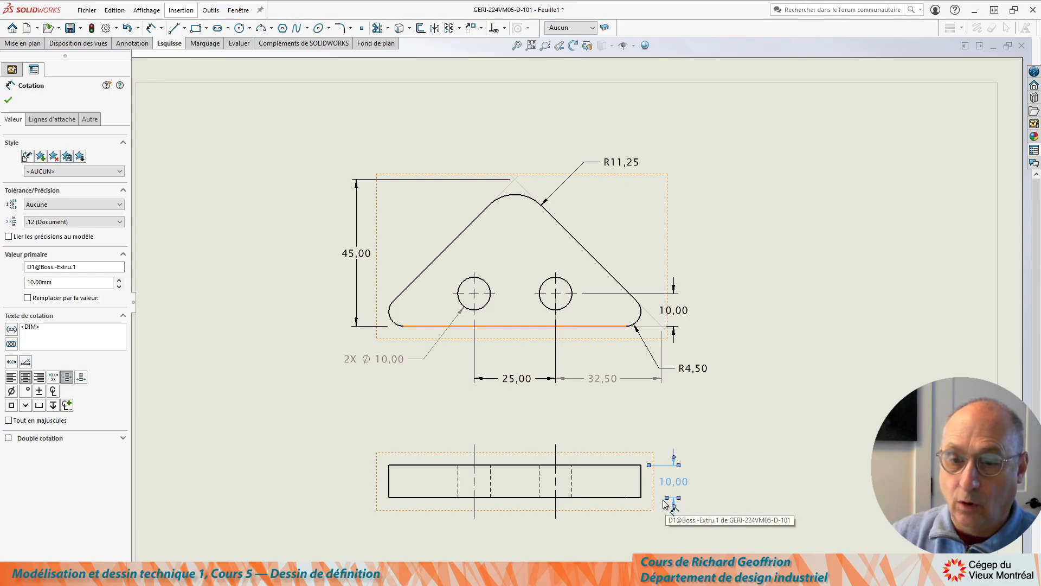
left_click(814, 486)
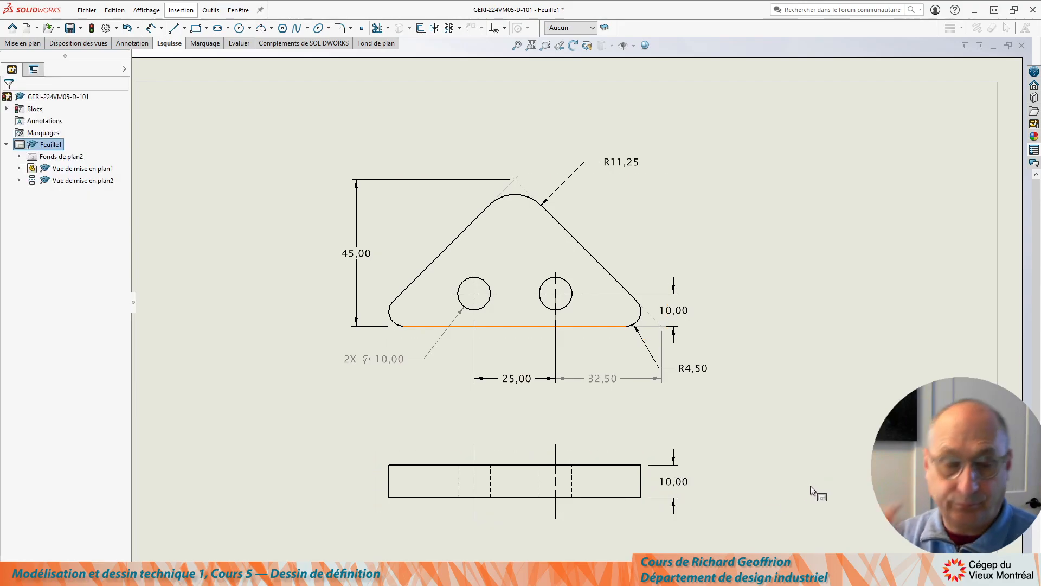
left_click(677, 479)
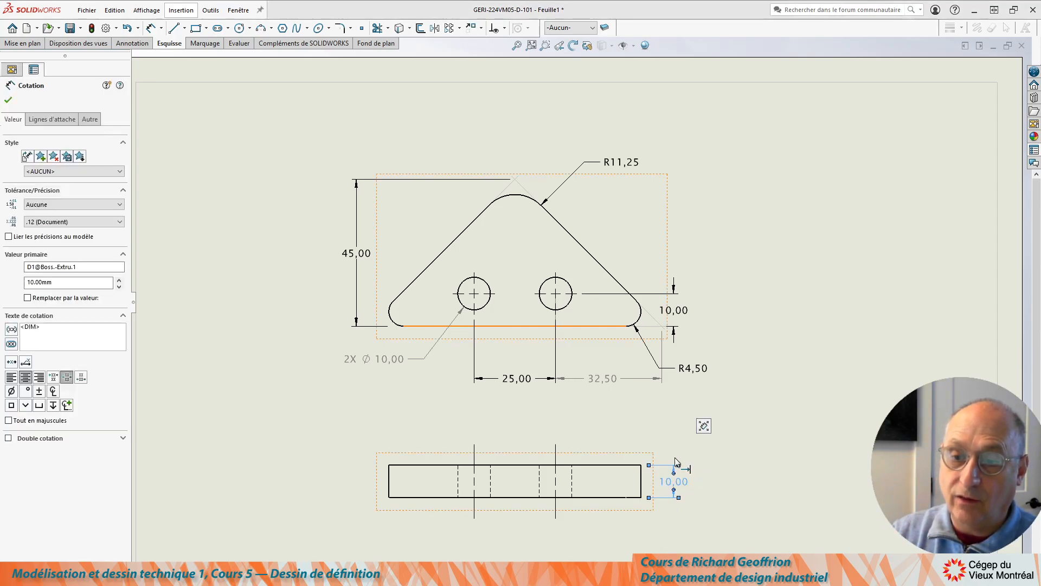
left_click(801, 406)
left_click(677, 310)
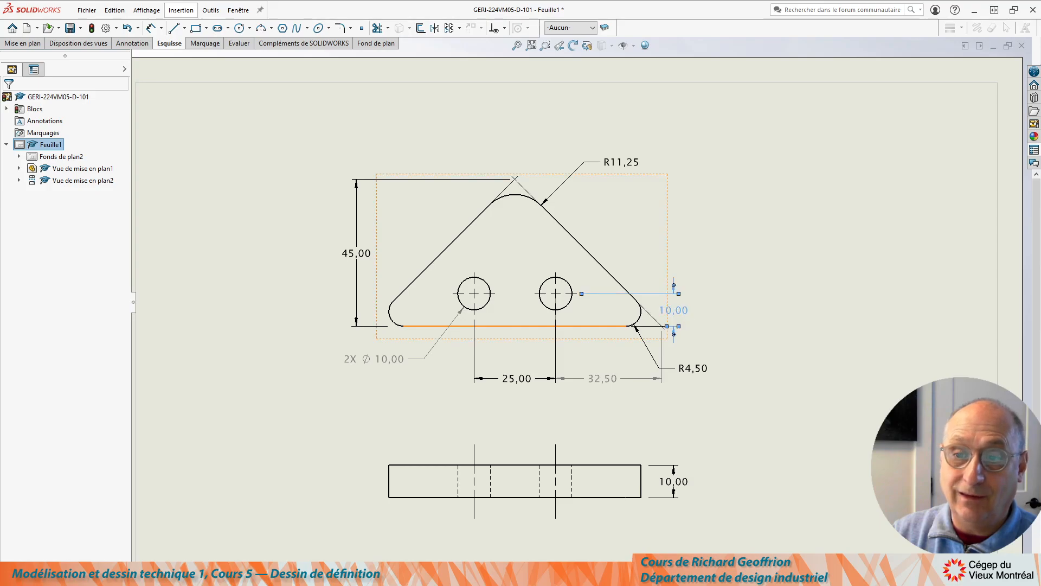
left_click(763, 325)
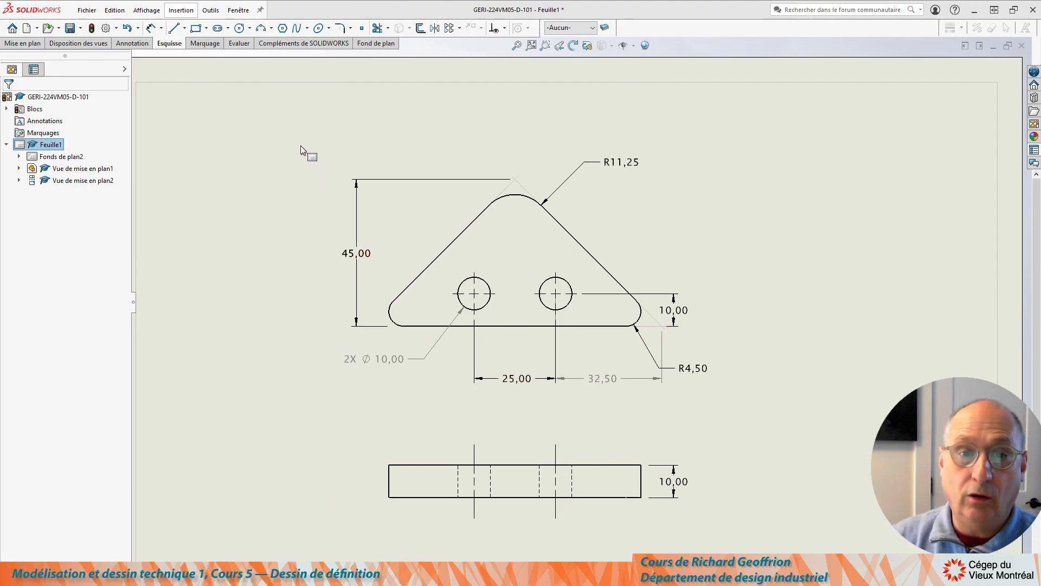
- Insert the Fil_du_bois.SLDBLK block at scale 1 and 0° rotation, above the left slanted edge of the upper view
left_click(181, 9)
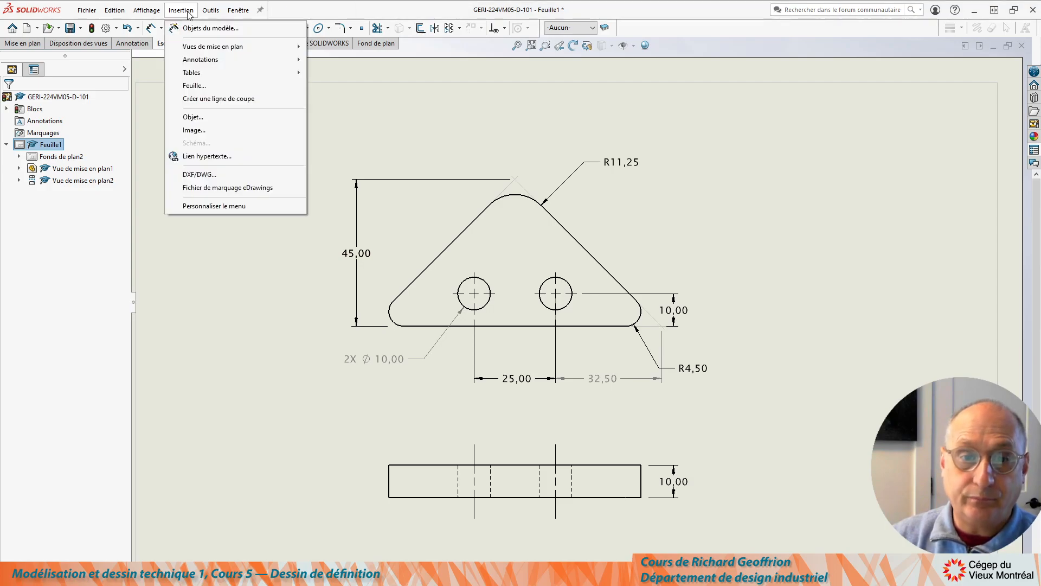
mouse_move(211, 12)
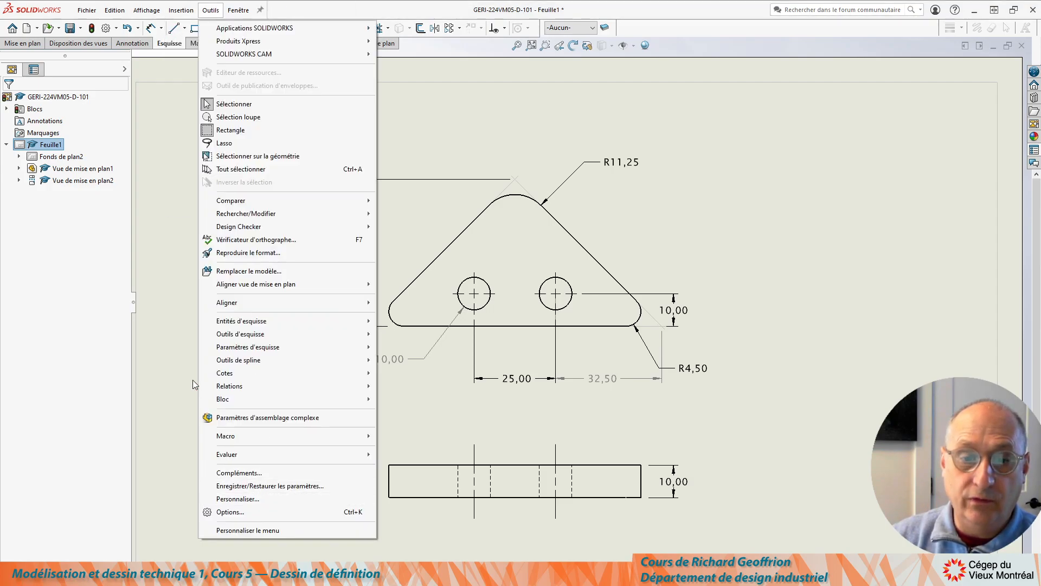
mouse_move(239, 401)
left_click(411, 427)
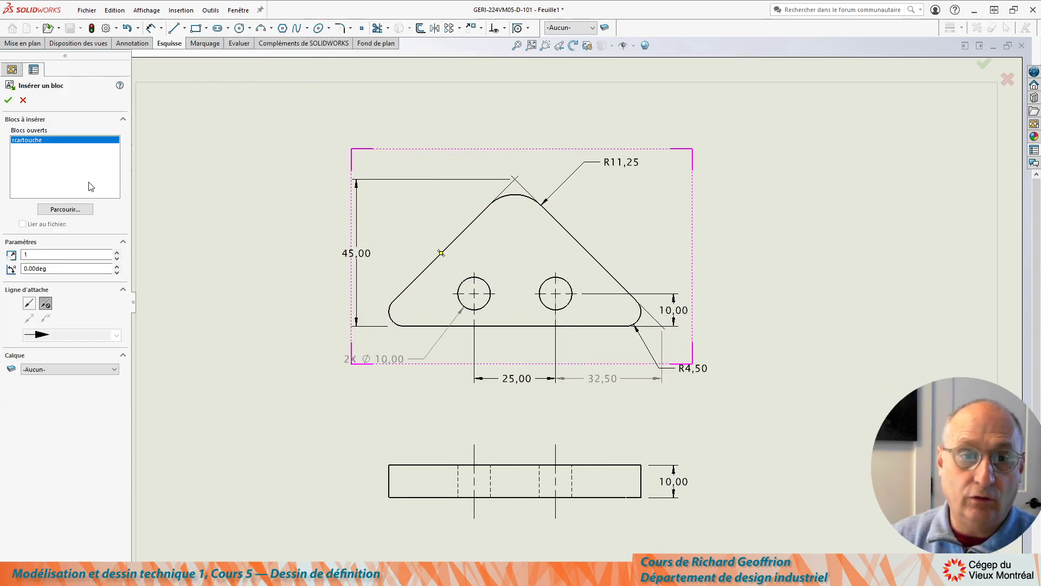
left_click(65, 211)
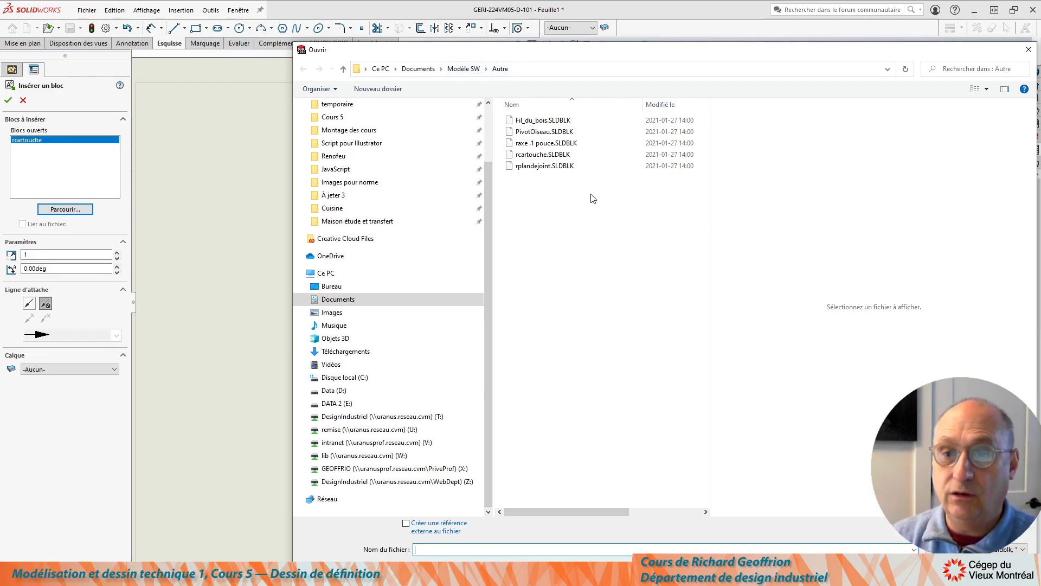
left_click(542, 122)
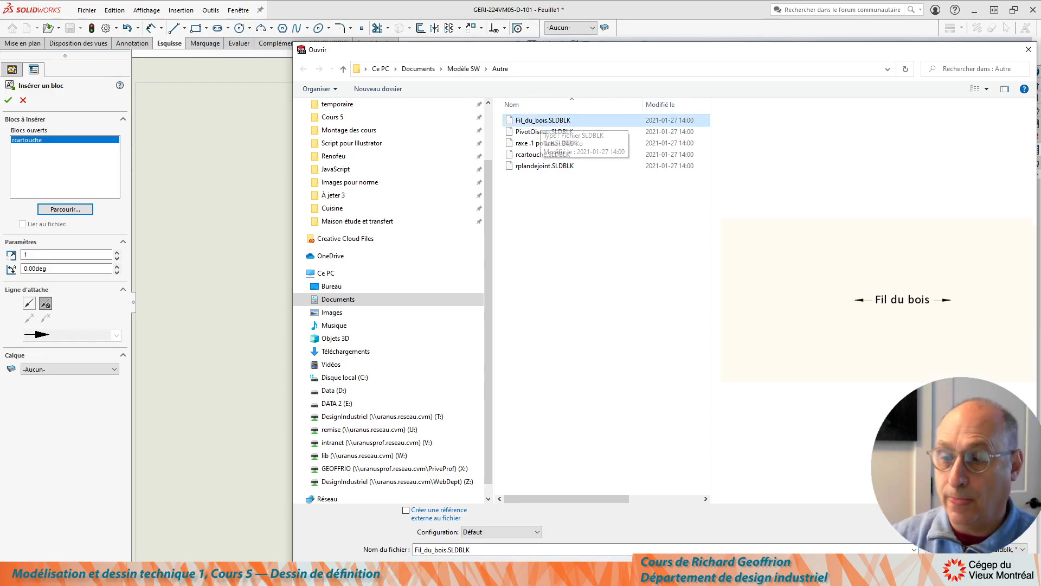
double_click(542, 121)
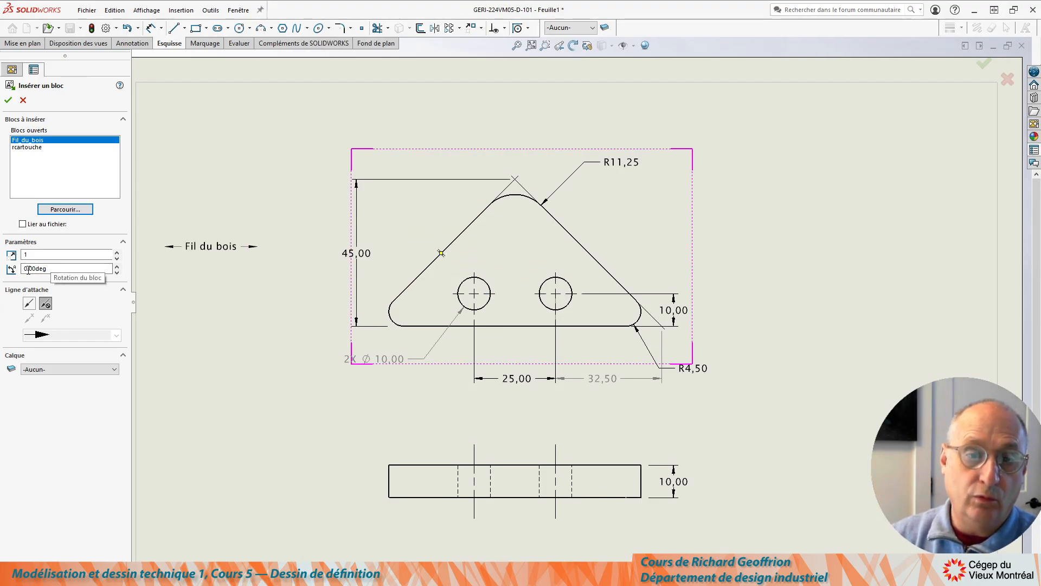
left_click(378, 194)
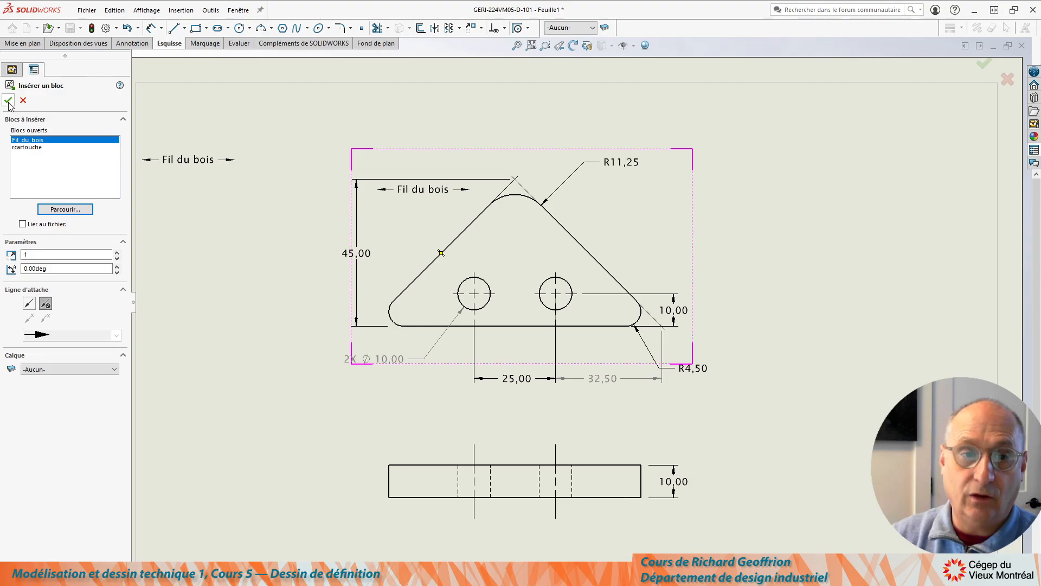
key("Escape")
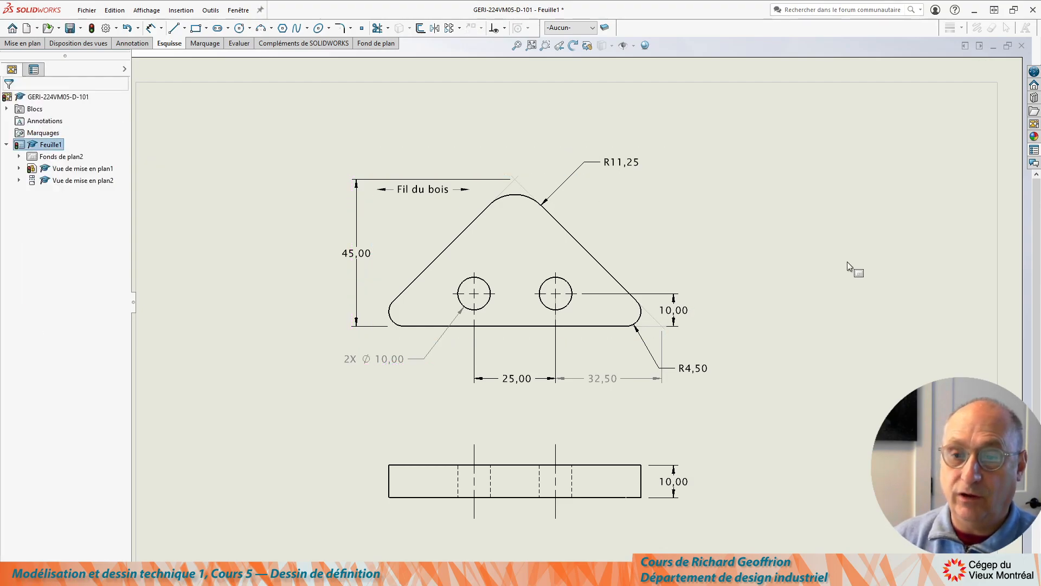
- Add a sheet note beside the title block giving Bouleau jaune (Betula alleghaniensis) material, sanding and Polyuréthane finish, and general tolerances ISO 2768 - c L
scroll(558, 377, "up", 2)
scroll(559, 378, "up", 2)
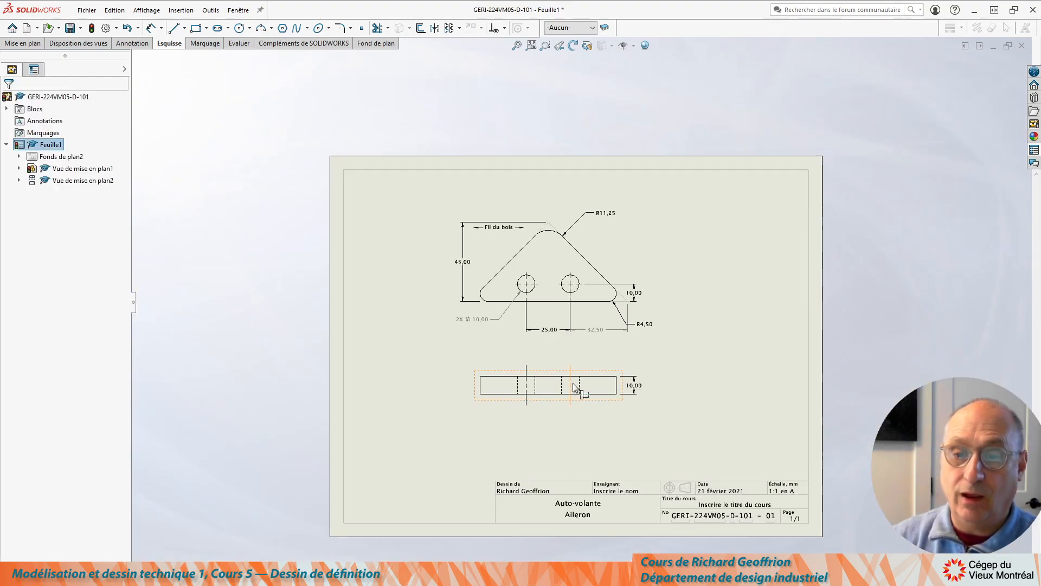
scroll(575, 387, "down", 2)
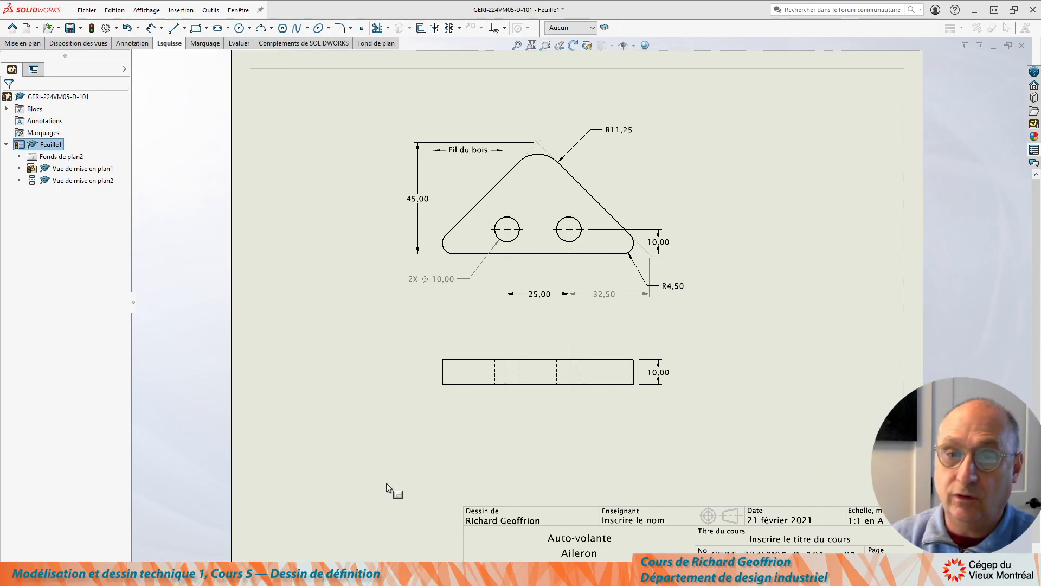
scroll(364, 513, "up", 2)
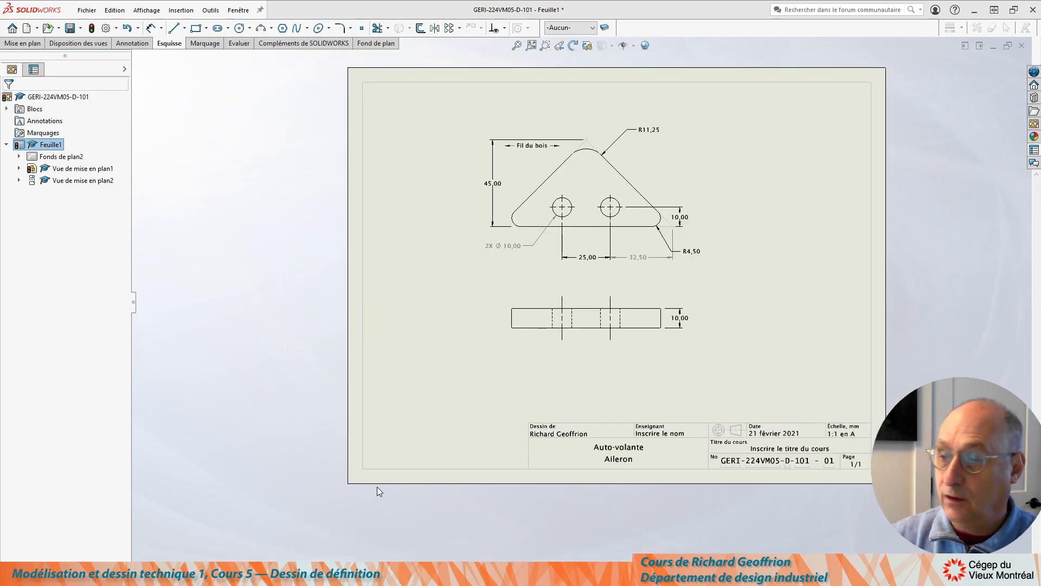
scroll(382, 415, "down", 2)
scroll(526, 412, "down", 2)
scroll(425, 430, "down", 2)
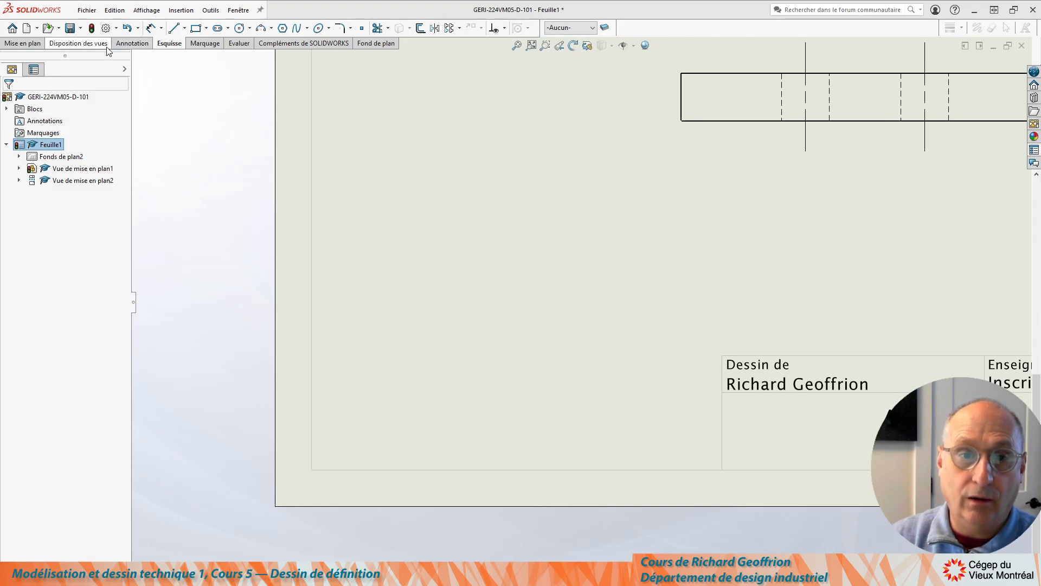
left_click(132, 44)
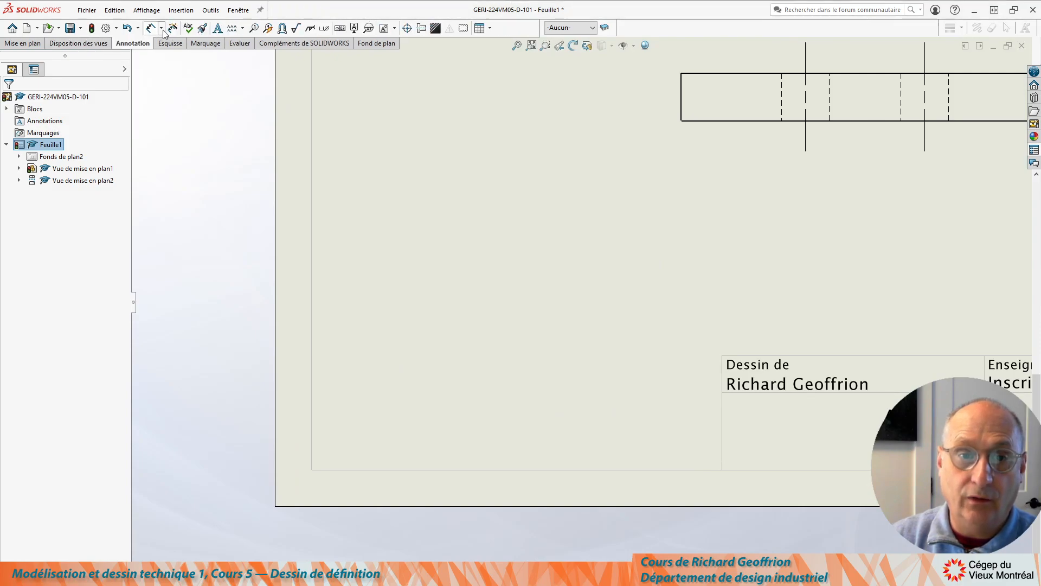
left_click(217, 28)
left_click(321, 259)
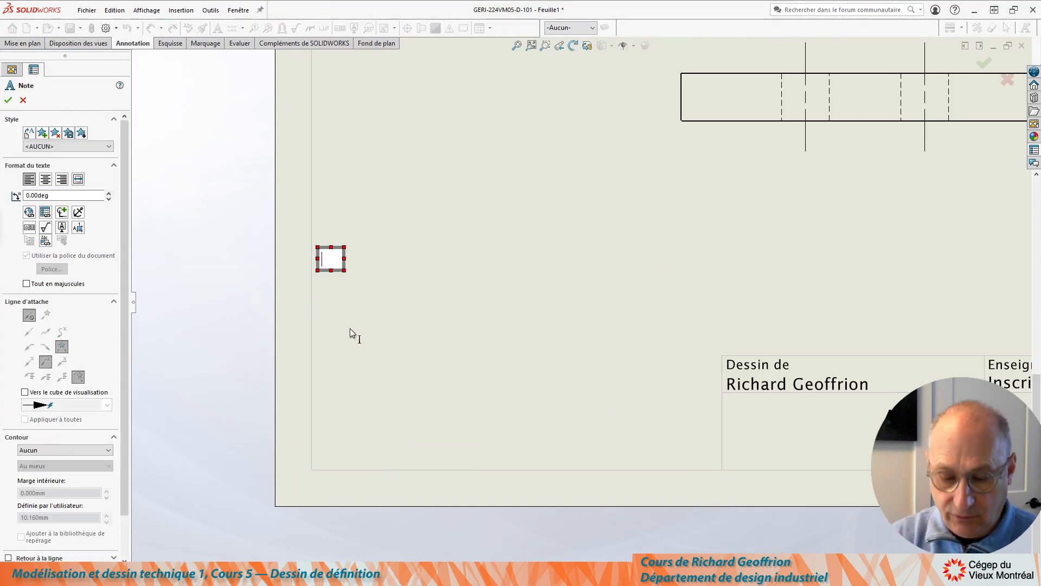
type("Matériau : Bouleau jaune (Betula alleghaniensis ) Finition : Après gradation, ponçage au papier no 180 sur toutes les surfaces à l’exception des trous ; Trois (3) couches de Polyuréthane à l’eau modifié à l’huile Minwax® ou équivalent. Tolérances générales : ISO 2768 - c L")
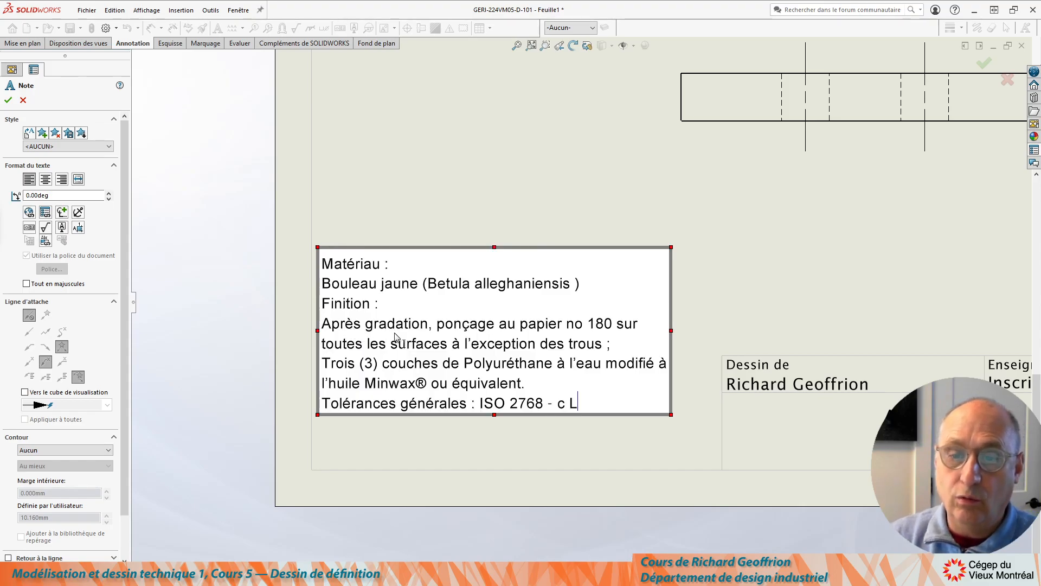
left_click(11, 100)
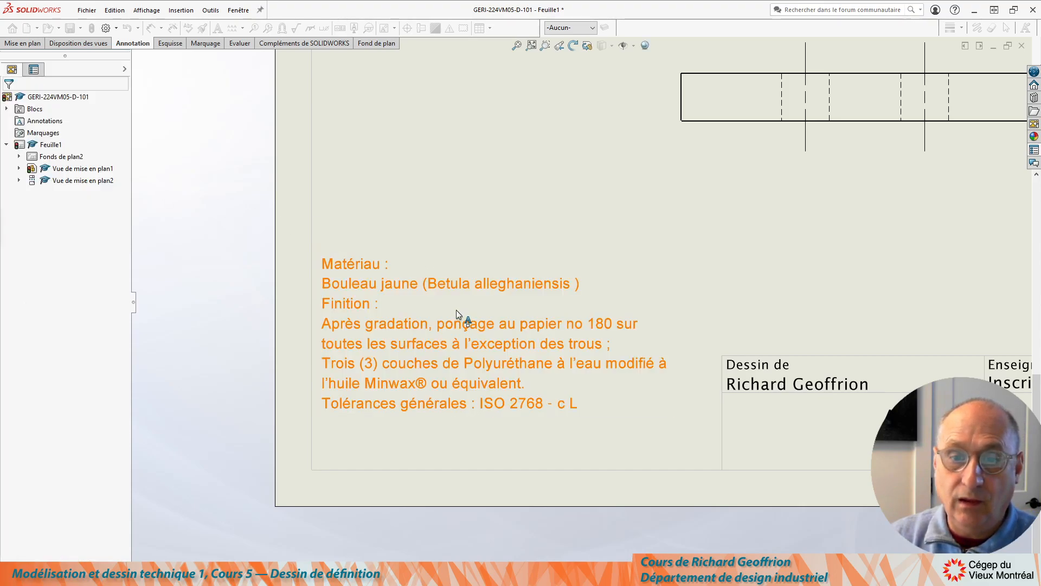
- Move the note down into the sheet's lower-left corner beside the title block and apply the document font to its text
left_click_drag(389, 286, 383, 333)
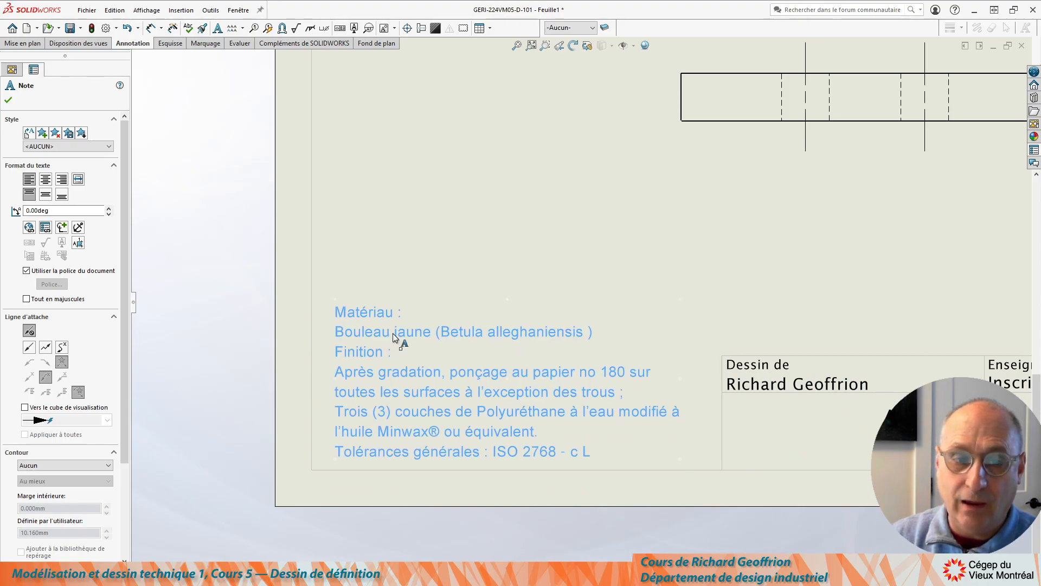
left_click(26, 271)
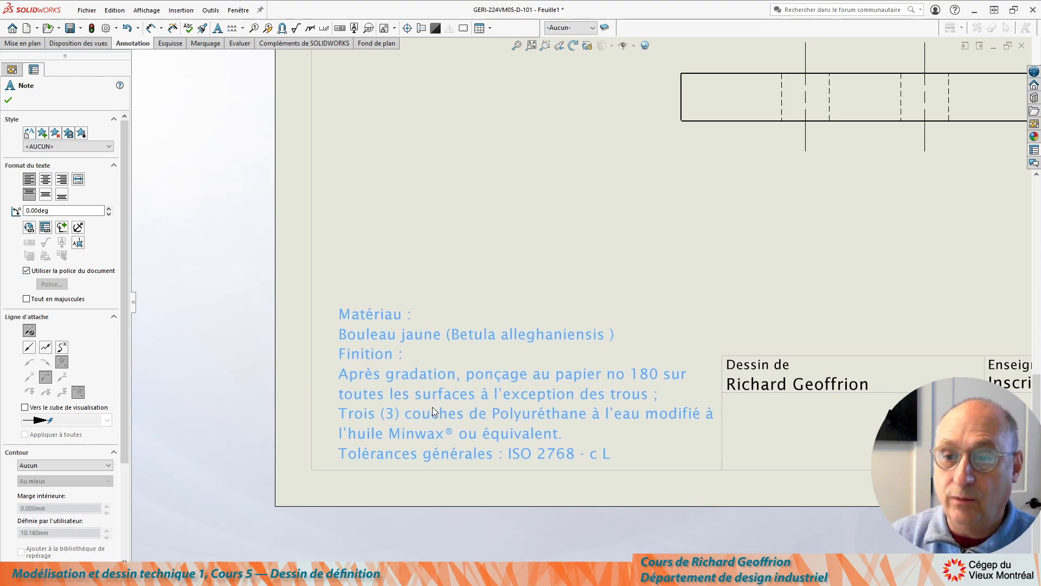
key("Escape")
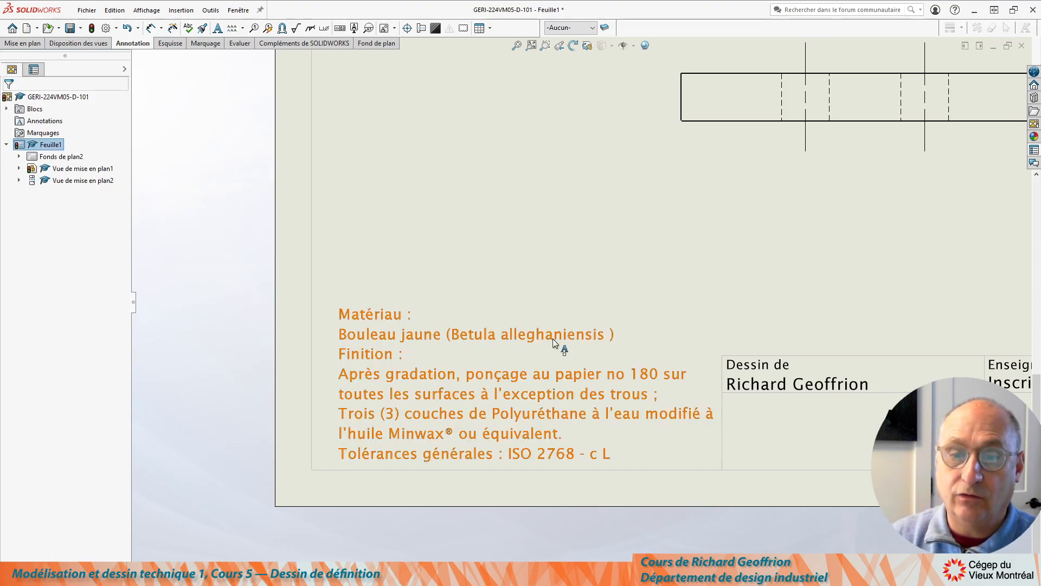
- Italicize "Betula alleghaniensis" in the note and delete the extra space before its closing parenthesis
left_click(455, 333)
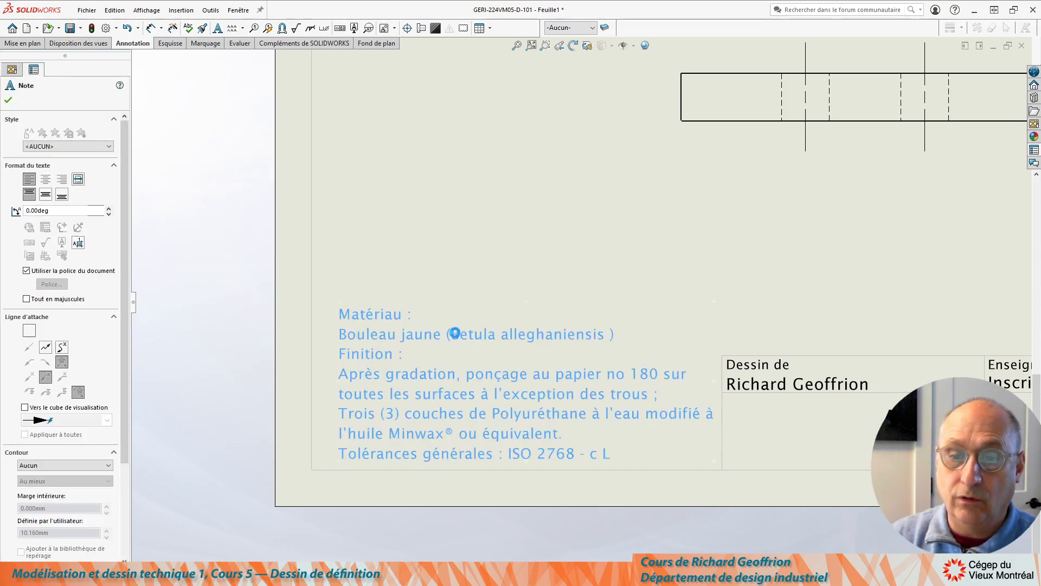
double_click(453, 337)
left_click_drag(447, 341, 606, 339)
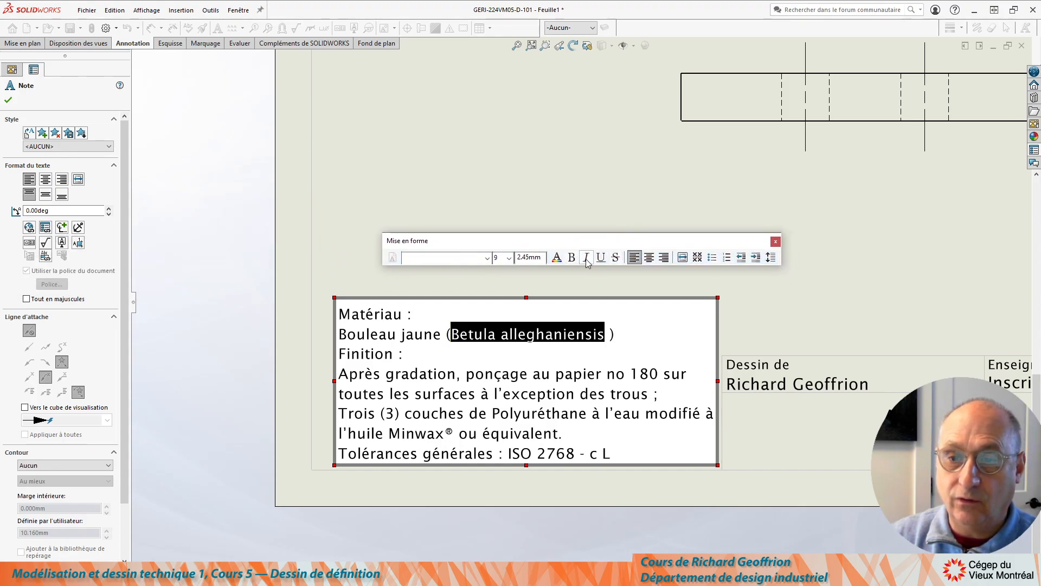
left_click(586, 257)
left_click_drag(653, 242, 0, 261)
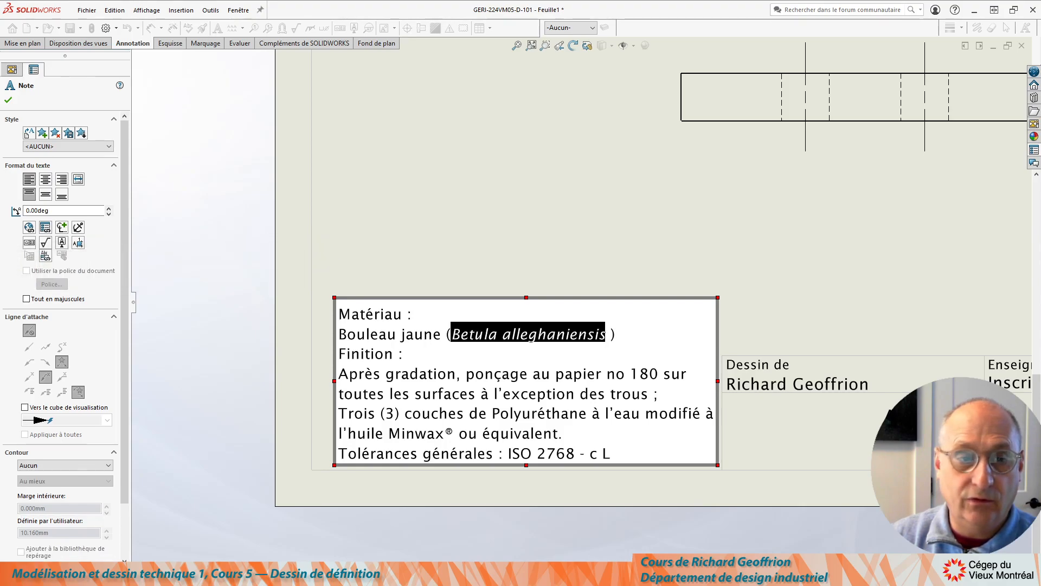
left_click(594, 336)
left_click(609, 337)
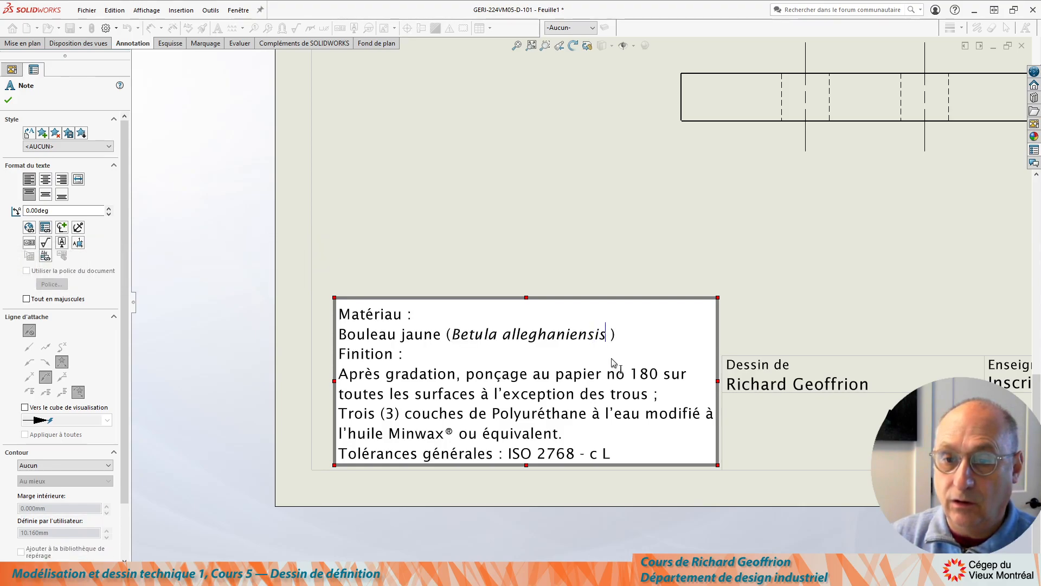
key("Delete")
left_click(469, 394)
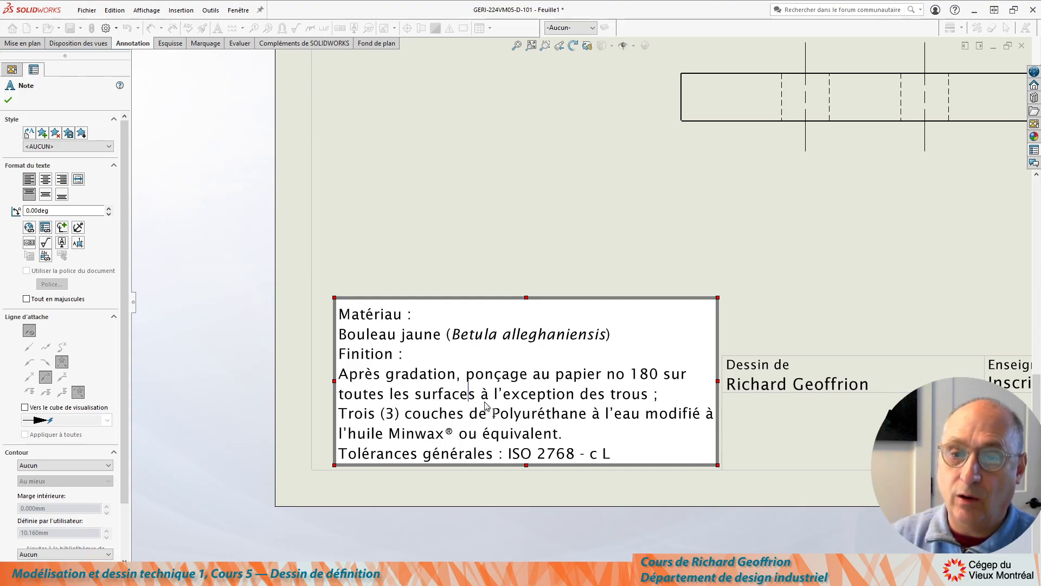
left_click(8, 100)
- Insert a blank line above "Tolérances générales" in the note and reposition the note just inside the sheet's lower-left border corner
left_click(436, 356)
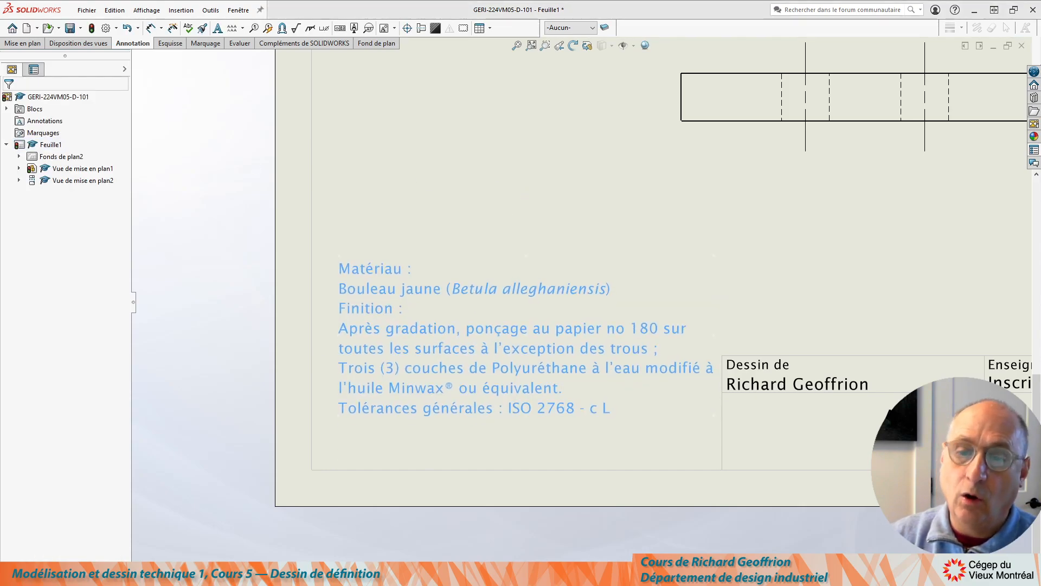
double_click(447, 363)
left_click(567, 389)
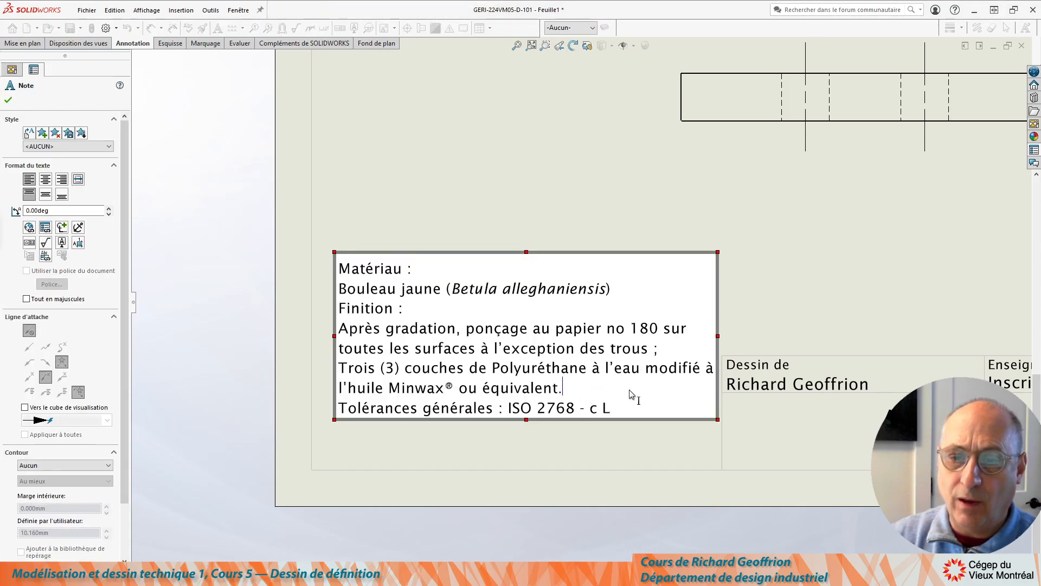
key("Return")
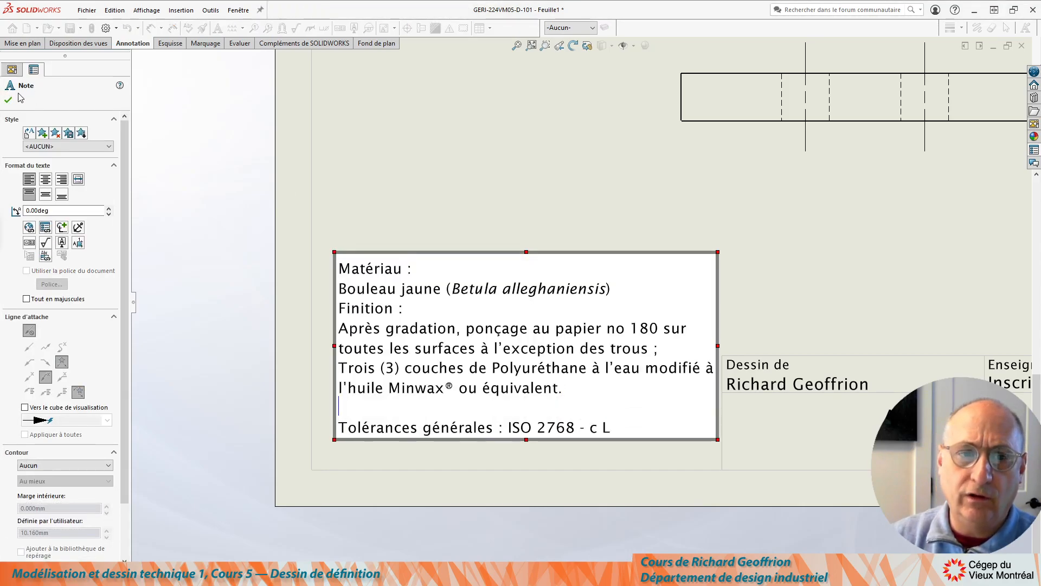
left_click(469, 200)
left_click_drag(470, 305, 422, 372)
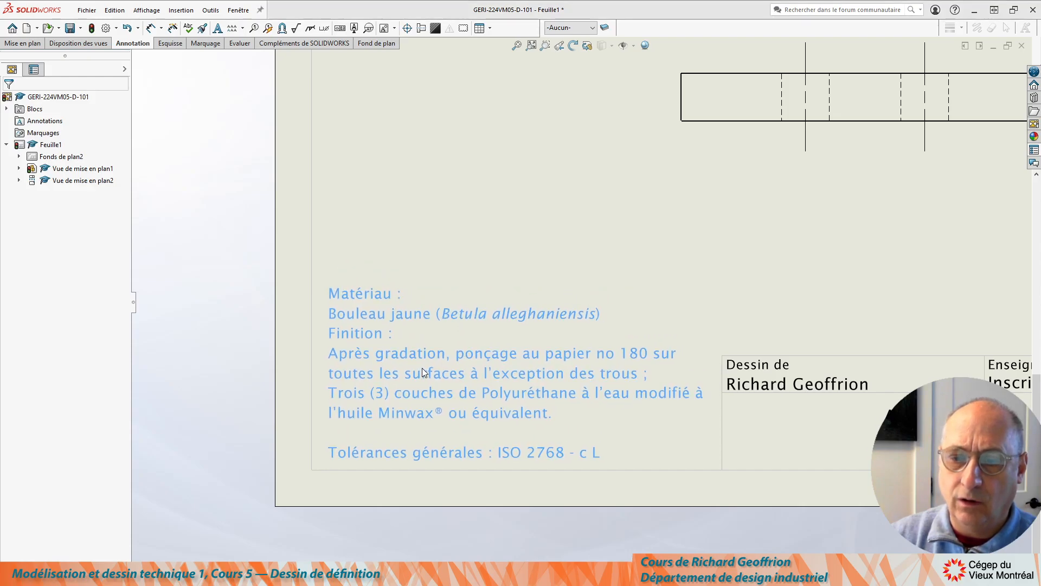
left_click(401, 201)
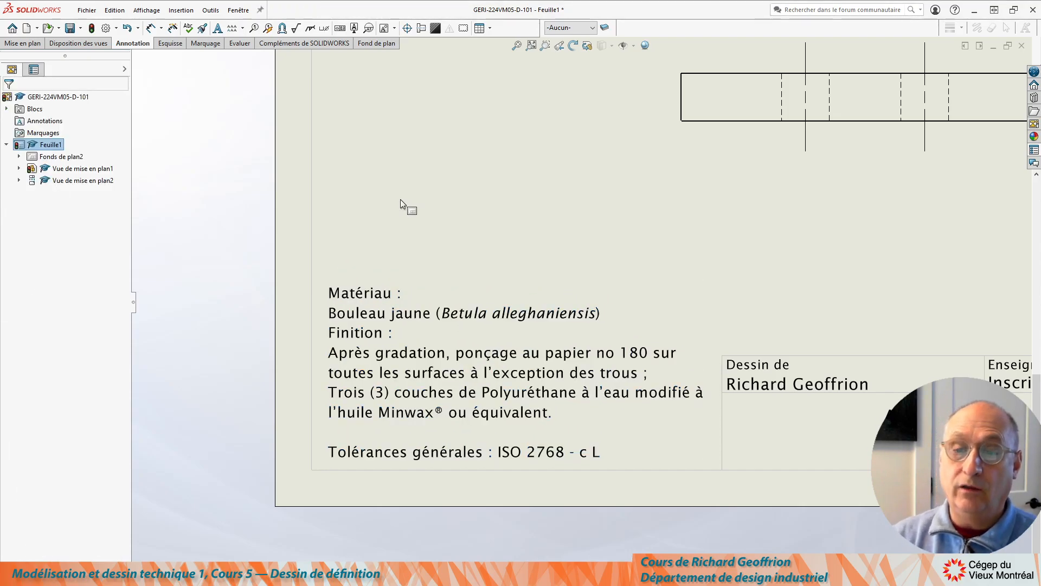